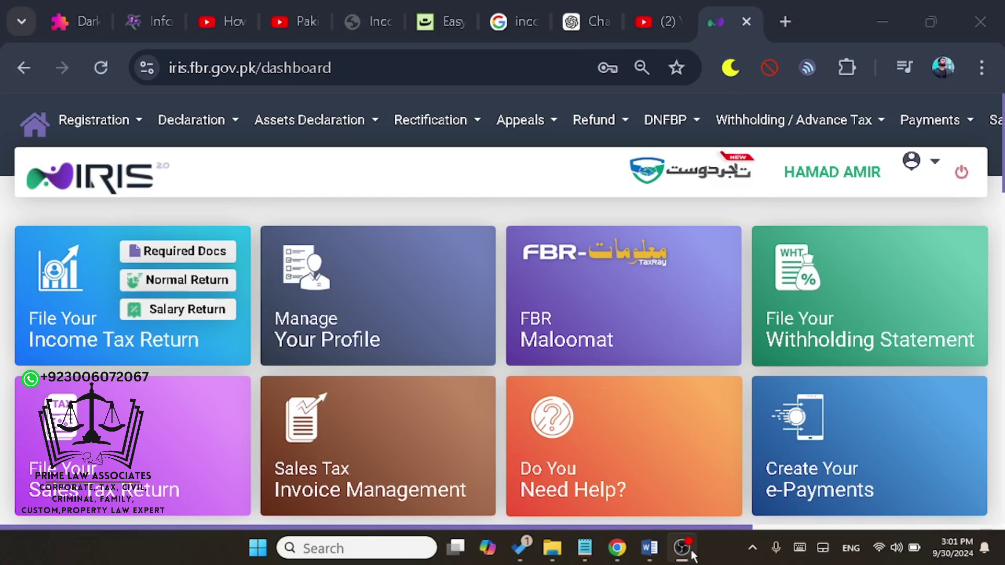
View the FBR Maloomat dashboard, then return to the IRIS dashboard
{"action": "left_click", "coordinate": [916, 15]}
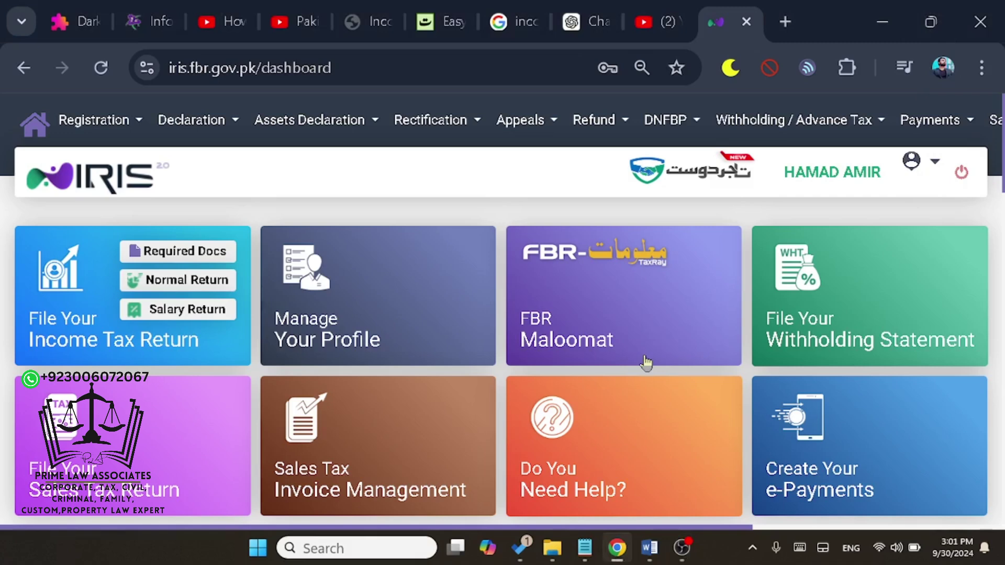
{"action": "left_click", "coordinate": [583, 273]}
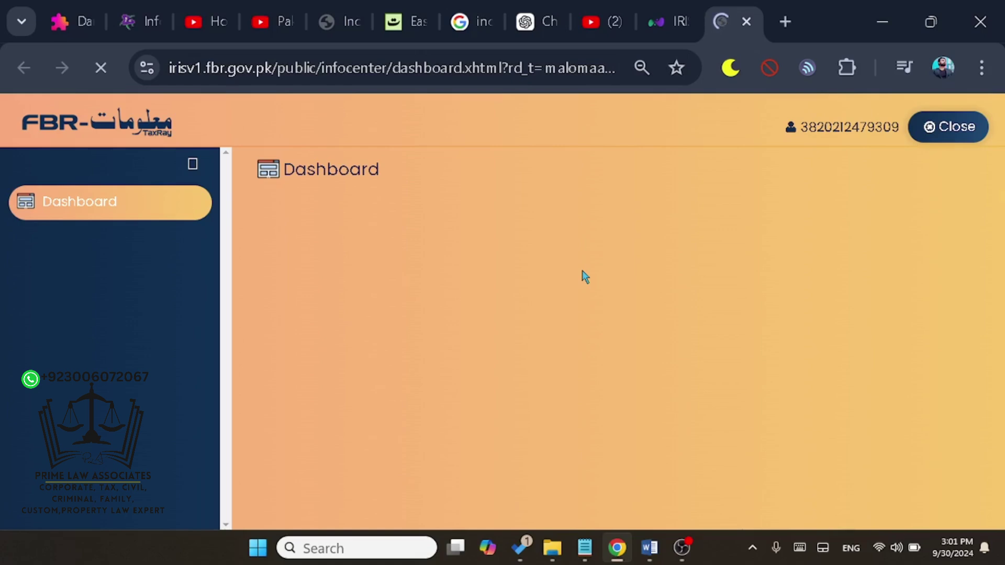
{"action": "left_click", "coordinate": [672, 20]}
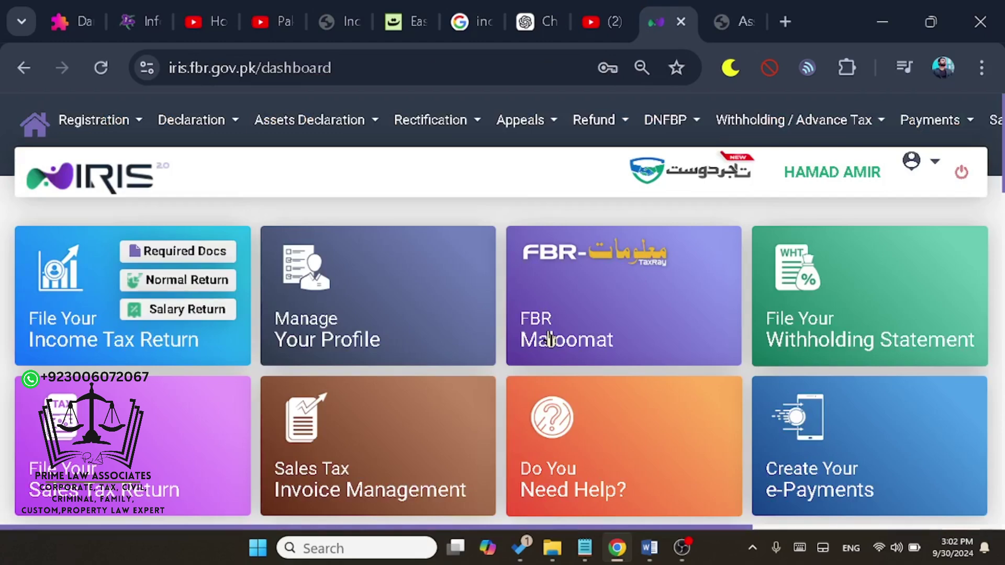
Switch to the Income Tax Ordinance 2001 document in Word and examine section 119(1) and (2) on applying for an extension of time
{"action": "left_click", "coordinate": [646, 560]}
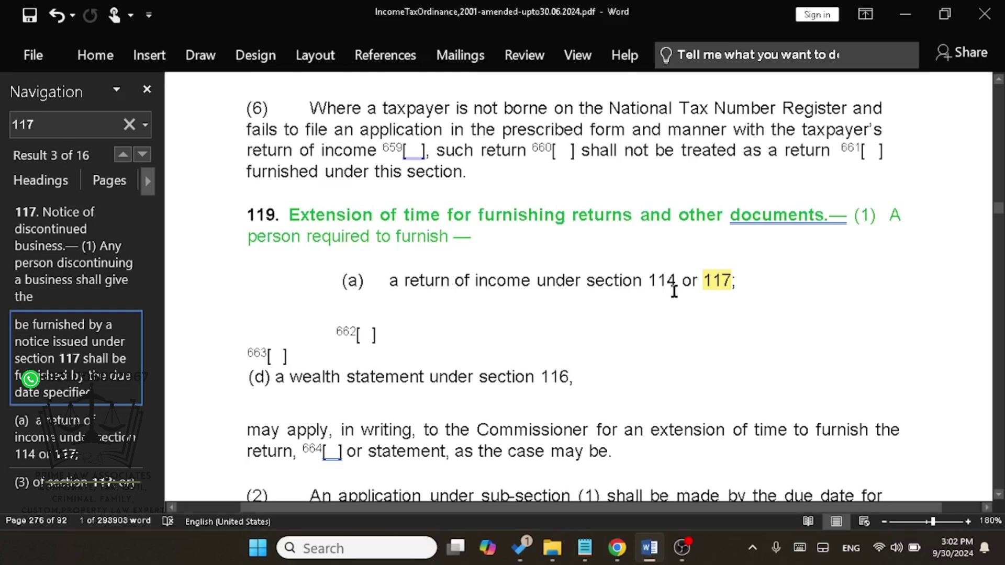
{"action": "left_click_drag", "start_coordinate": [402, 283], "coordinate": [256, 256]}
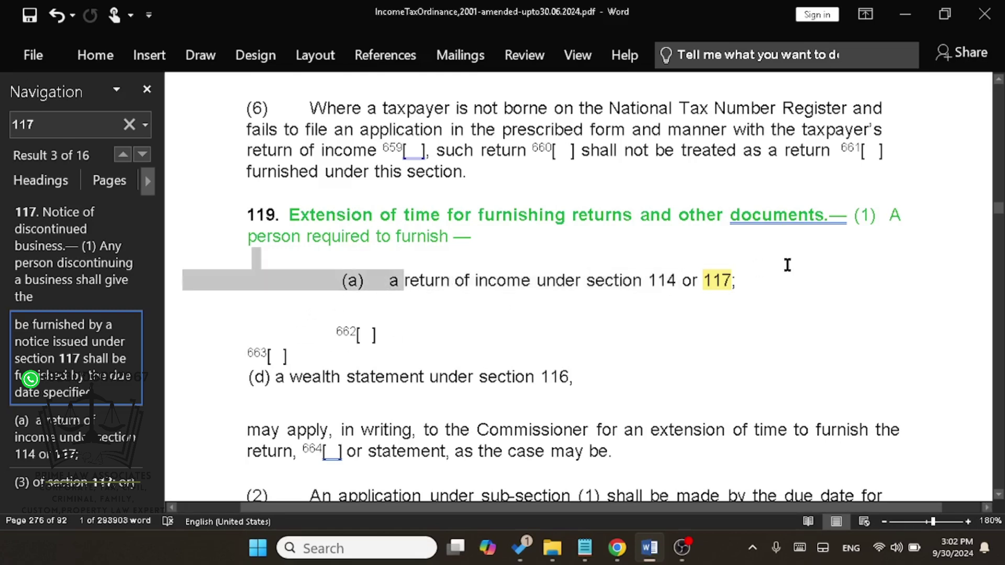
{"action": "mouse_move", "coordinate": [787, 266]}
{"action": "left_mouse_down"}
{"action": "mouse_move", "coordinate": [722, 265]}
{"action": "mouse_move", "coordinate": [777, 283]}
{"action": "left_mouse_up"}
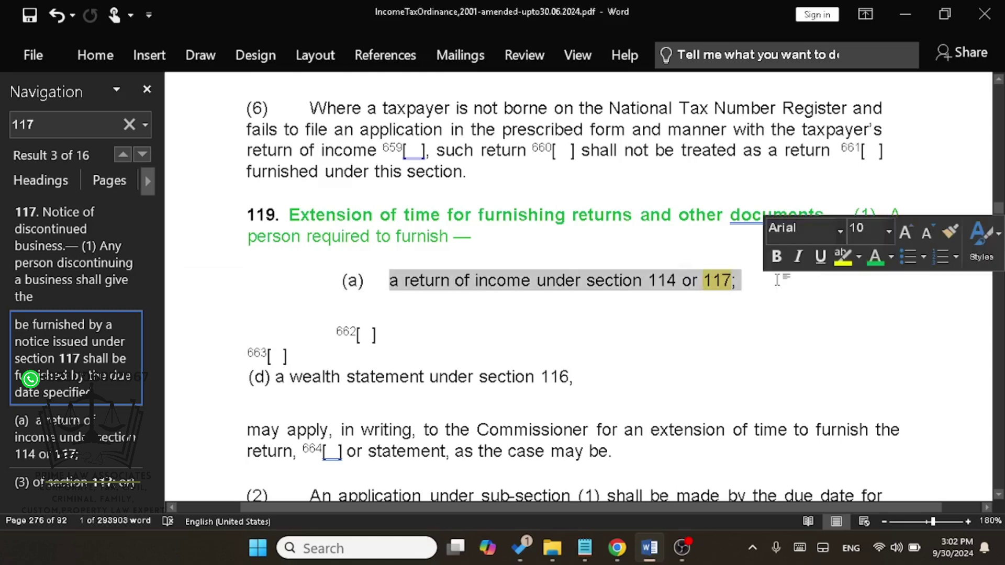
{"action": "left_click", "coordinate": [644, 335]}
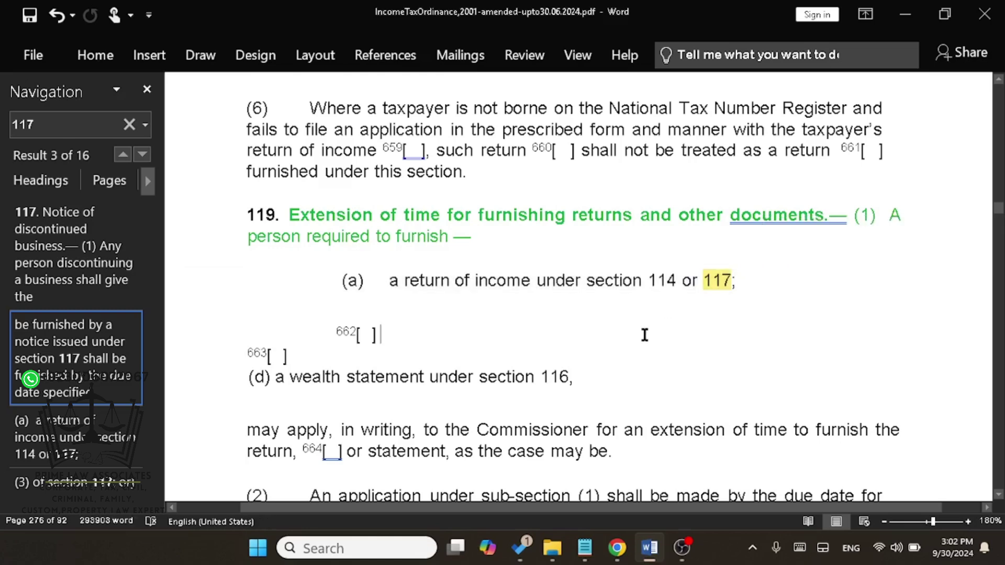
{"action": "scroll", "coordinate": [644, 335], "scroll_direction": "down", "scroll_amount": 3}
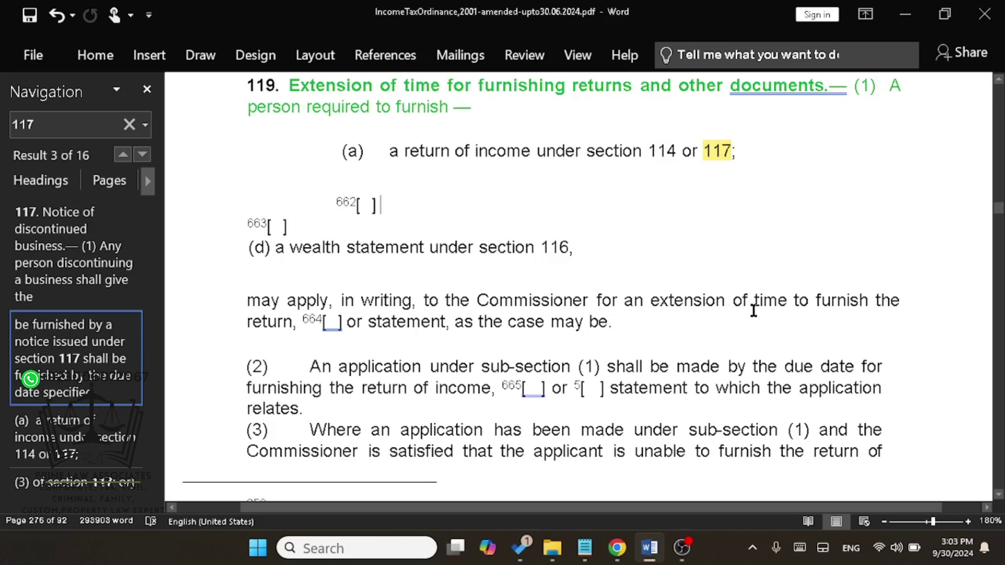
{"action": "scroll", "coordinate": [753, 310], "scroll_direction": "down", "scroll_amount": 2}
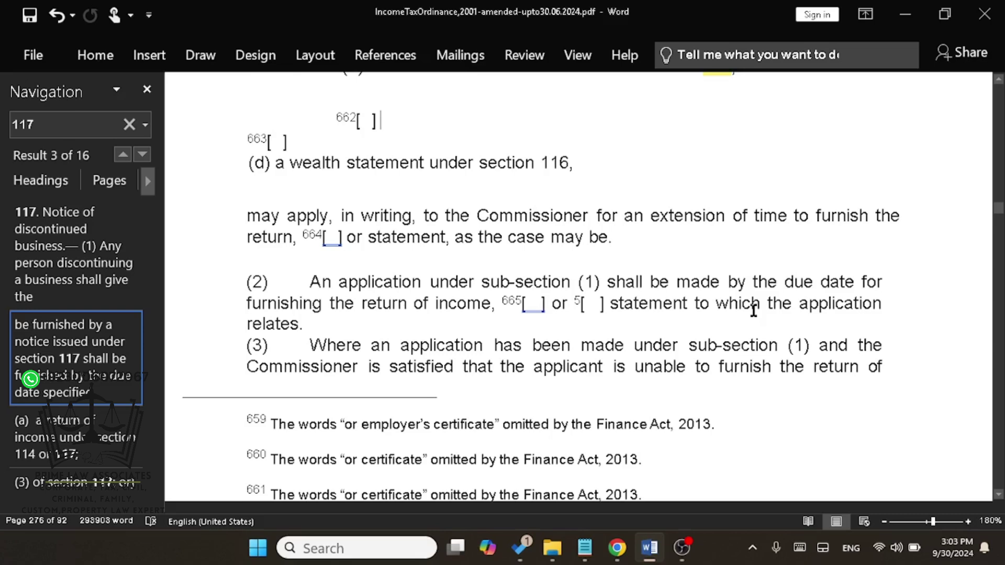
{"action": "scroll", "coordinate": [754, 311], "scroll_direction": "down", "scroll_amount": 3}
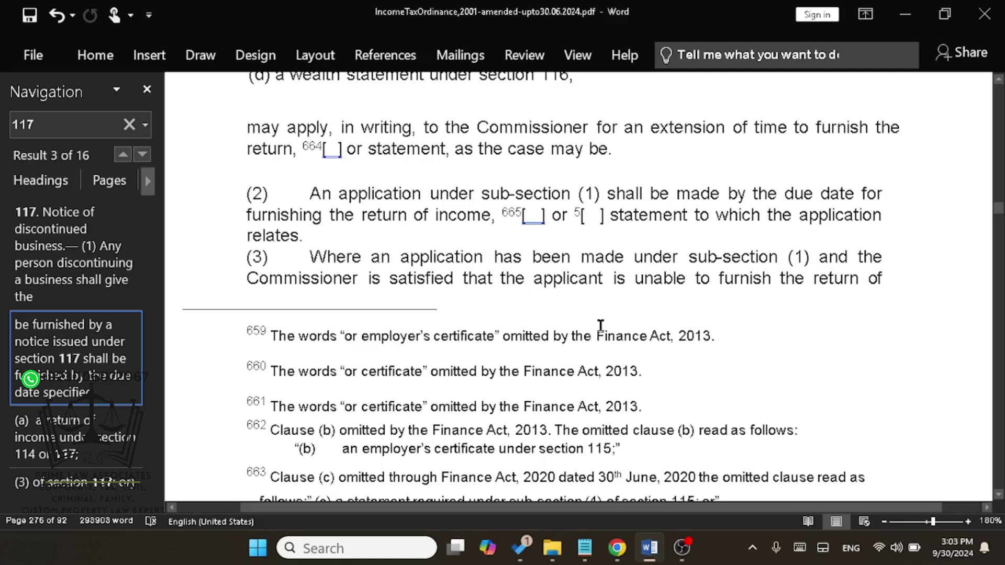
{"action": "scroll", "coordinate": [600, 325], "scroll_direction": "down", "scroll_amount": 3}
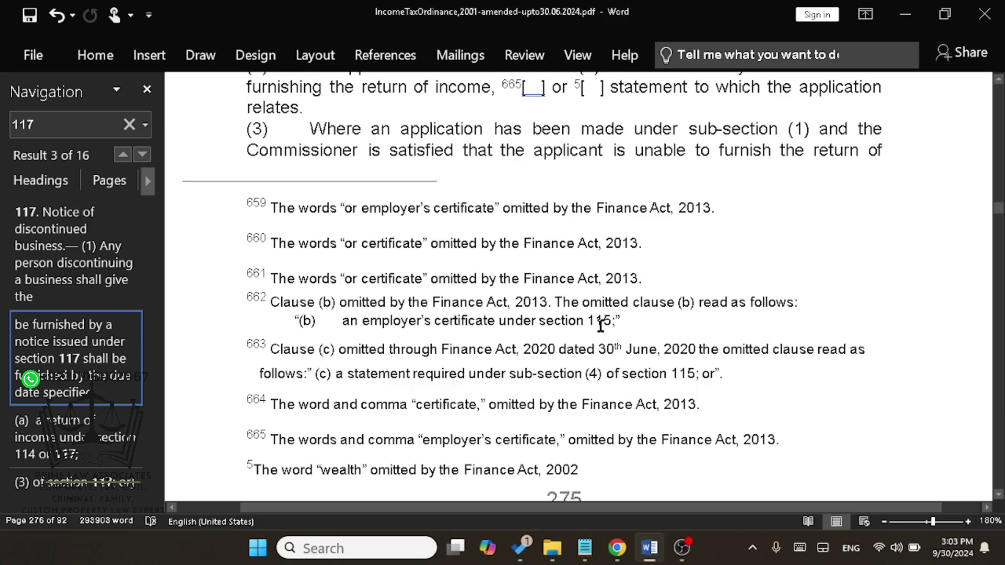
{"action": "scroll", "coordinate": [602, 319], "scroll_direction": "down", "scroll_amount": 5}
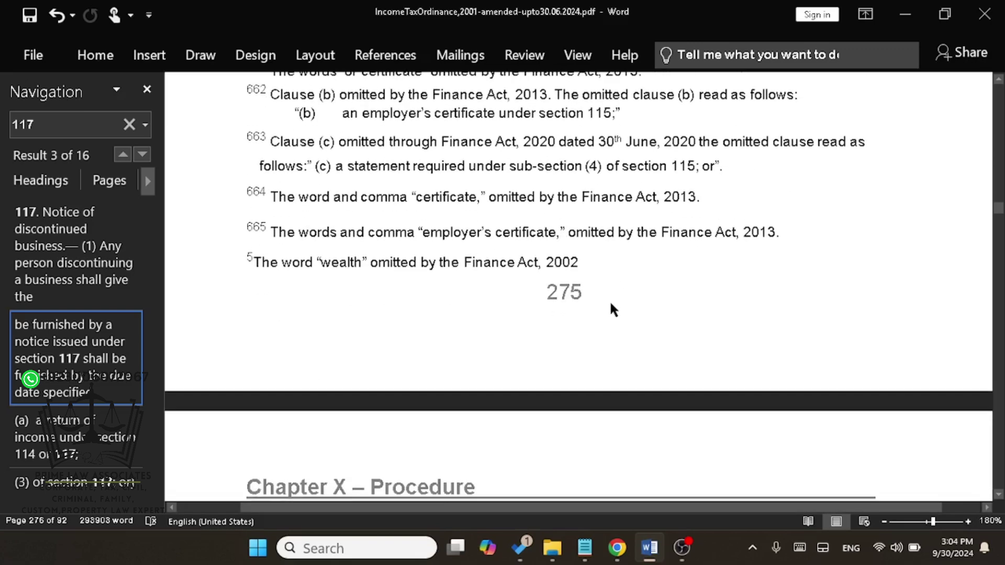
Examine sub-sections (3) and (4) of section 119 and the proviso on the Chief Commissioner for the extension grounds and period
{"action": "scroll", "coordinate": [610, 304], "scroll_direction": "down", "scroll_amount": 7}
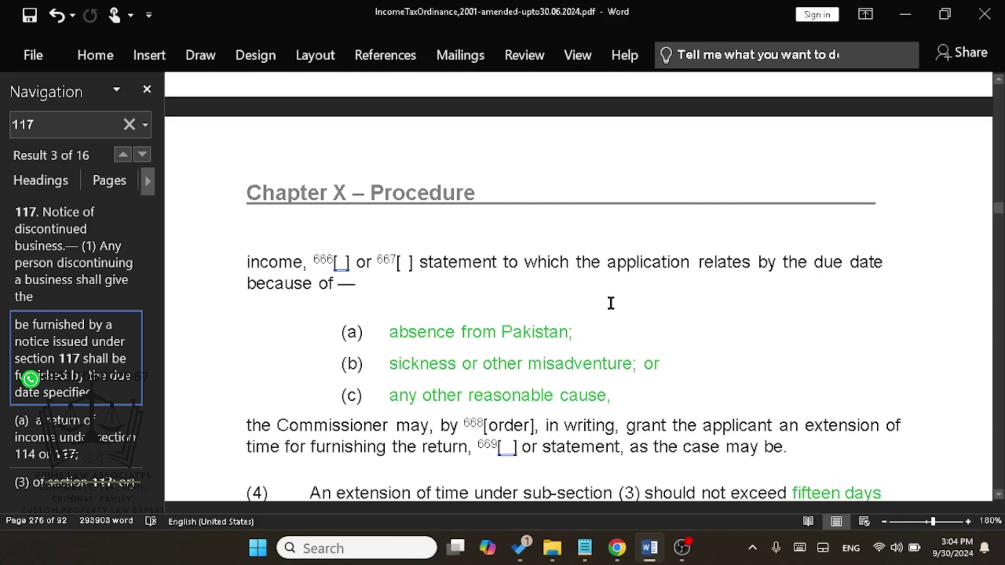
{"action": "scroll", "coordinate": [611, 304], "scroll_direction": "down", "scroll_amount": 3}
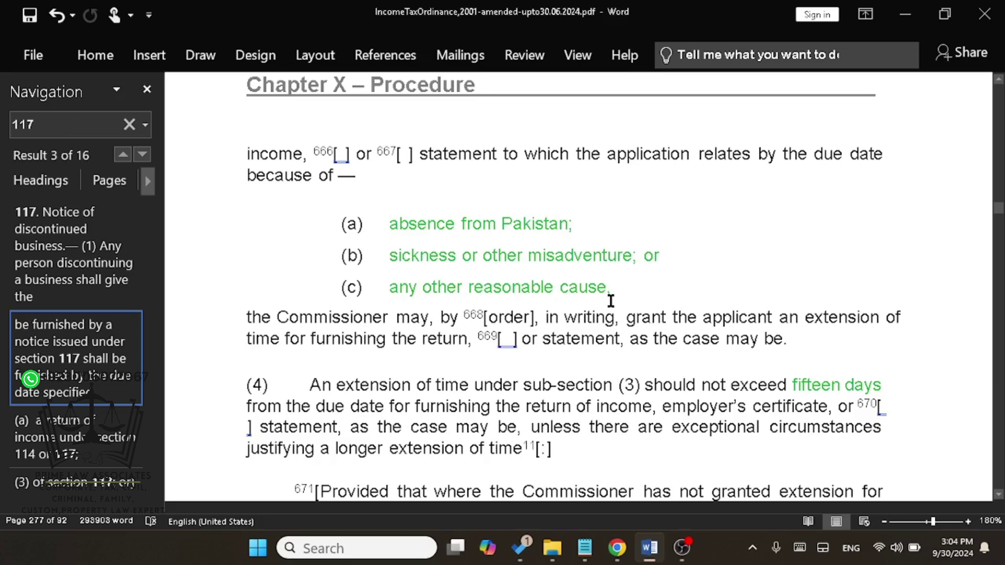
{"action": "scroll", "coordinate": [611, 301], "scroll_direction": "down", "scroll_amount": 3}
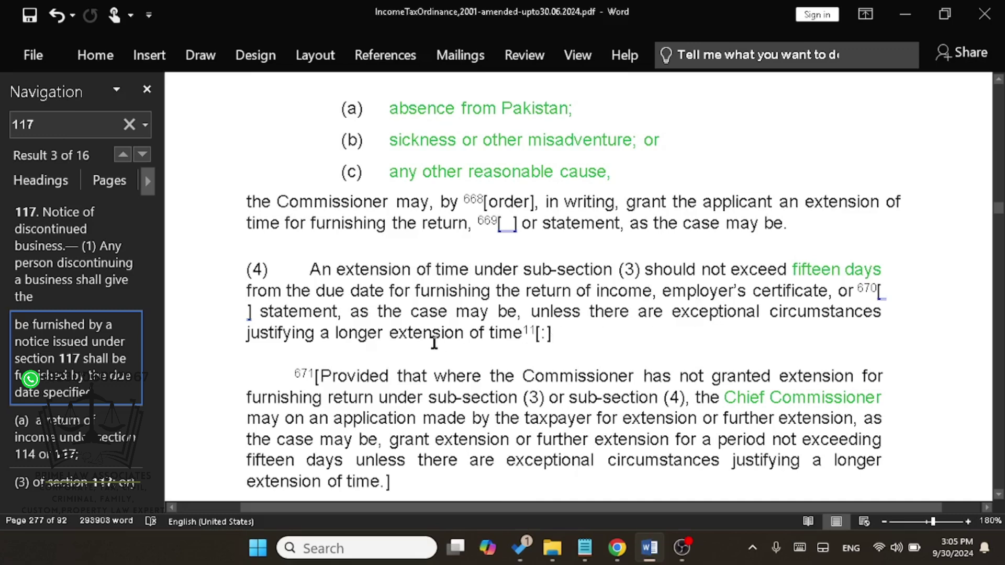
{"action": "scroll", "coordinate": [434, 342], "scroll_direction": "down", "scroll_amount": 3}
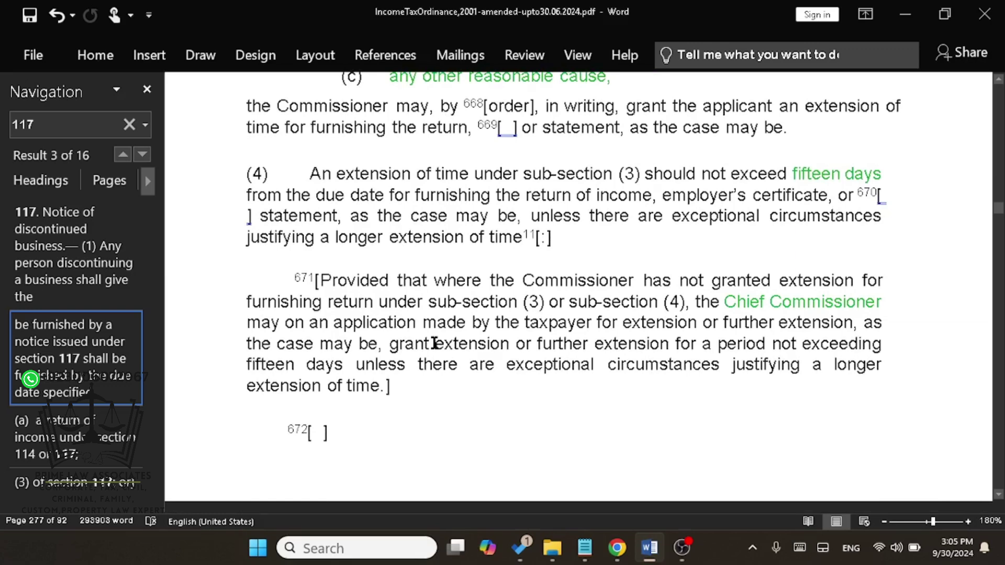
{"action": "scroll", "coordinate": [434, 343], "scroll_direction": "down", "scroll_amount": 7}
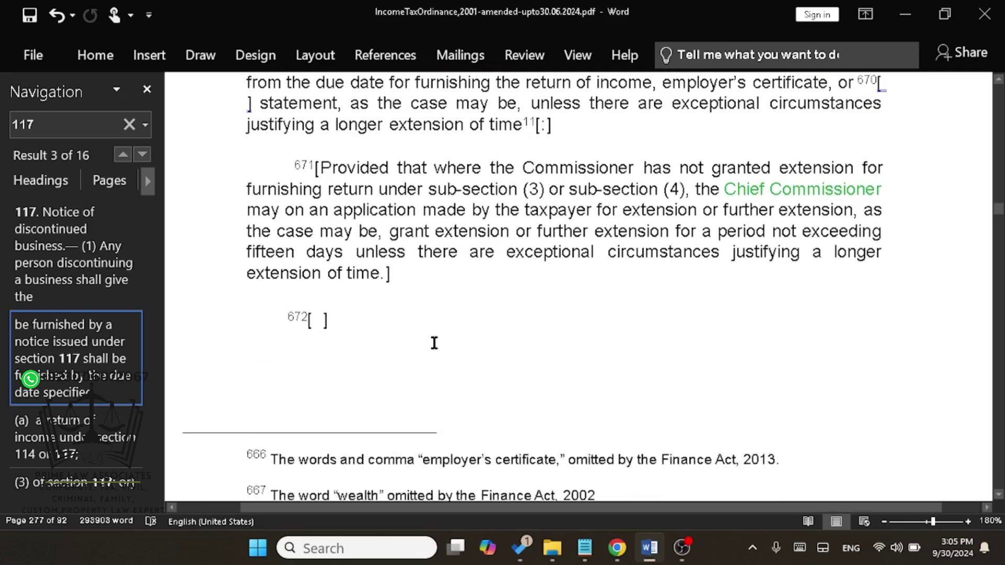
{"action": "scroll", "coordinate": [433, 343], "scroll_direction": "up", "scroll_amount": 2}
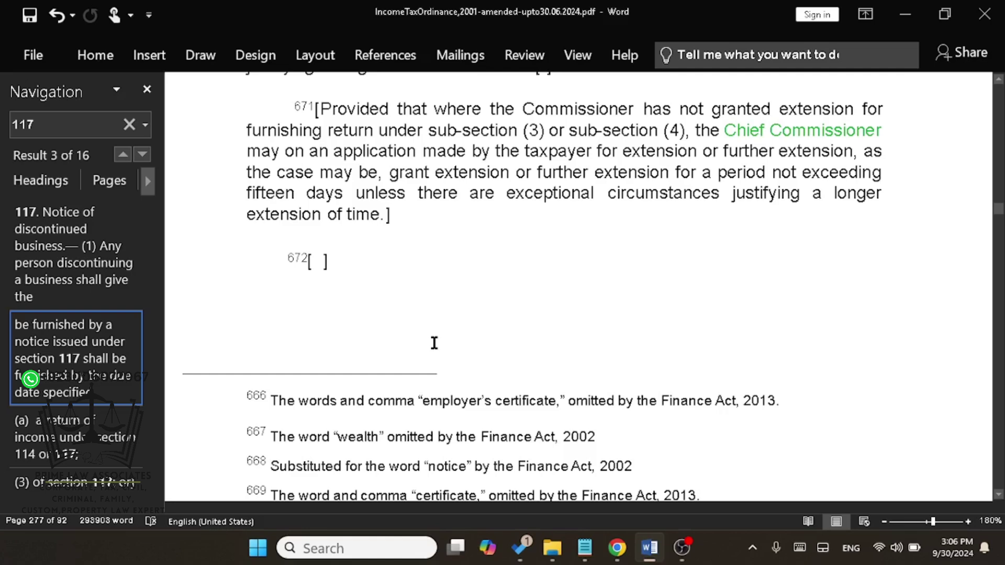
{"action": "scroll", "coordinate": [437, 335], "scroll_direction": "down", "scroll_amount": 1}
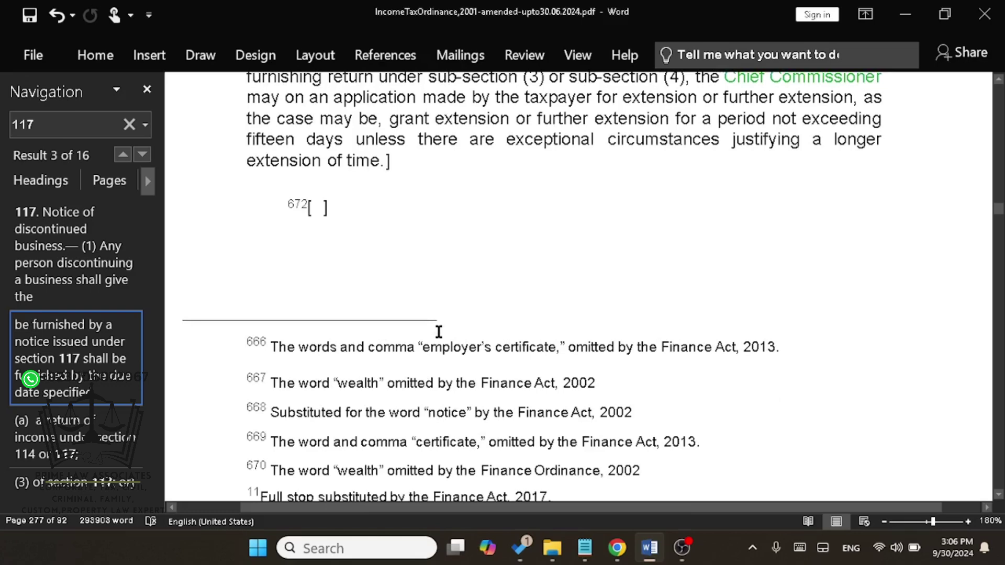
{"action": "scroll", "coordinate": [438, 332], "scroll_direction": "down", "scroll_amount": 6}
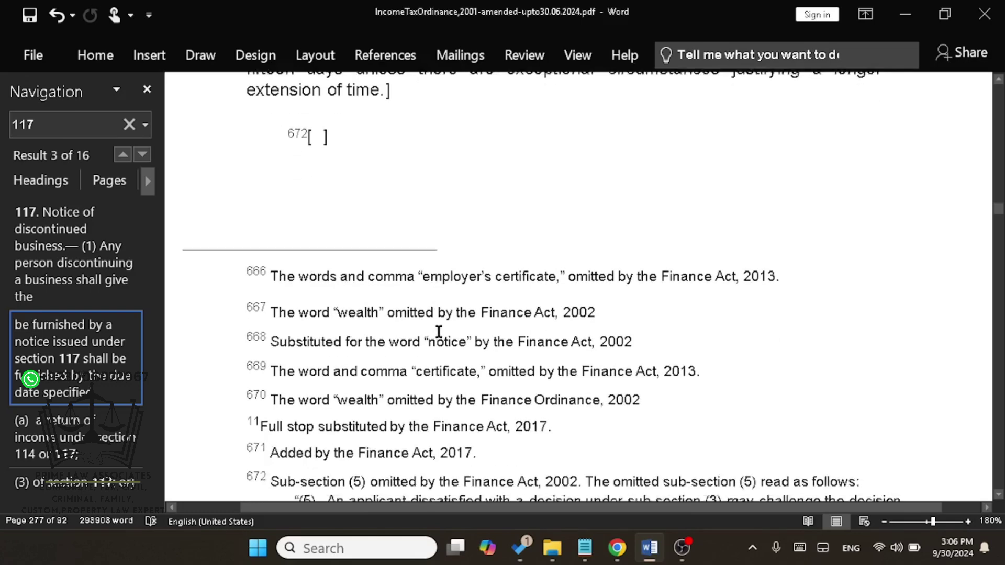
Examine sub-section (6) of section 119 and its footnotes for how an extension affects default surcharge and the payment due date
{"action": "scroll", "coordinate": [438, 334], "scroll_direction": "down", "scroll_amount": 3}
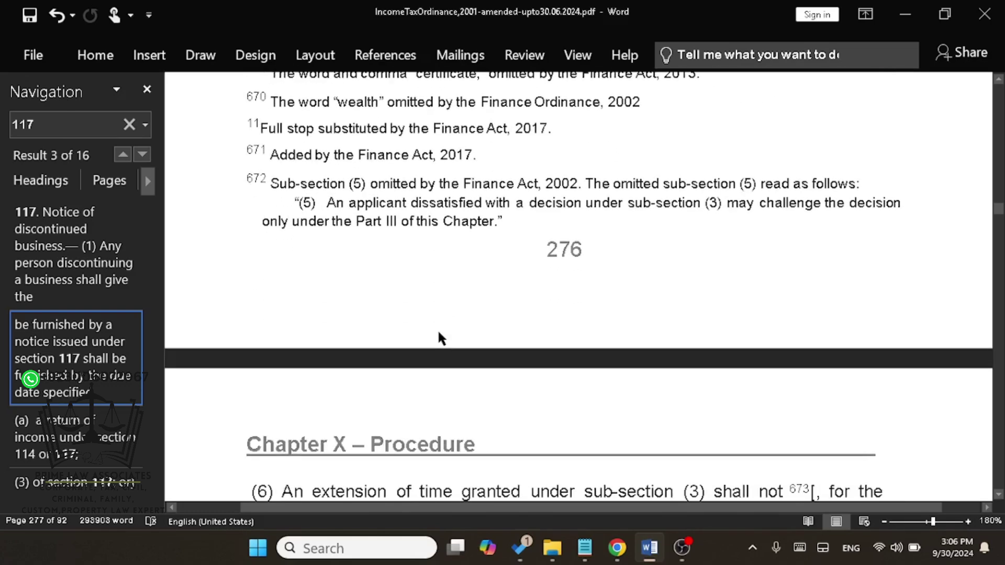
{"action": "scroll", "coordinate": [438, 324], "scroll_direction": "down", "scroll_amount": 1}
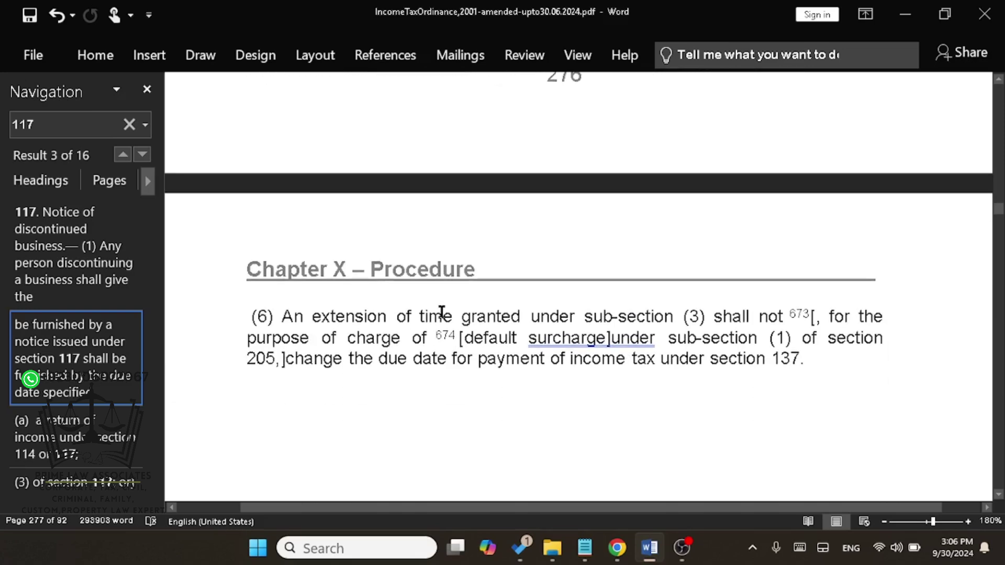
{"action": "scroll", "coordinate": [441, 312], "scroll_direction": "down", "scroll_amount": 1}
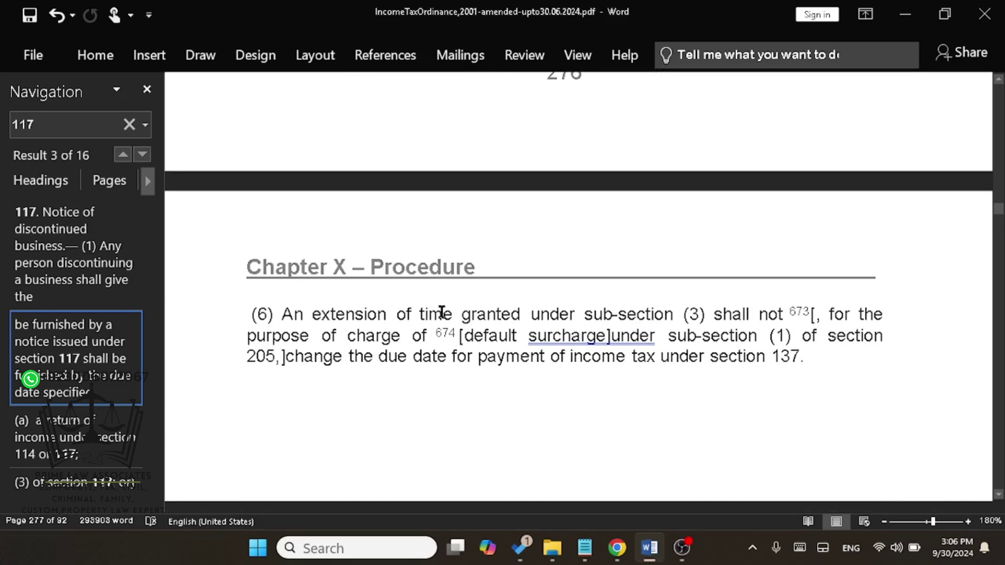
{"action": "scroll", "coordinate": [441, 312], "scroll_direction": "down", "scroll_amount": 2}
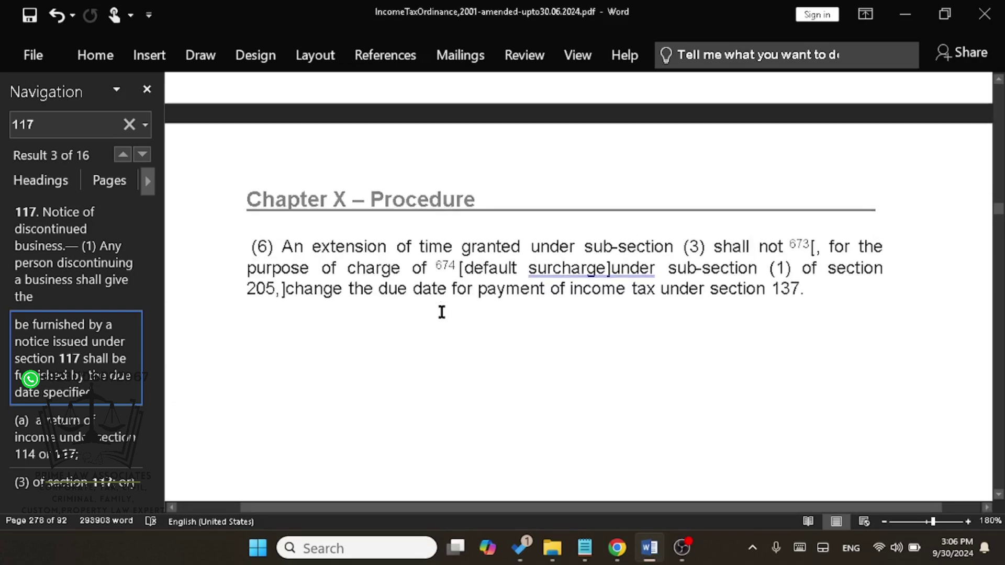
{"action": "scroll", "coordinate": [441, 312], "scroll_direction": "down", "scroll_amount": 6}
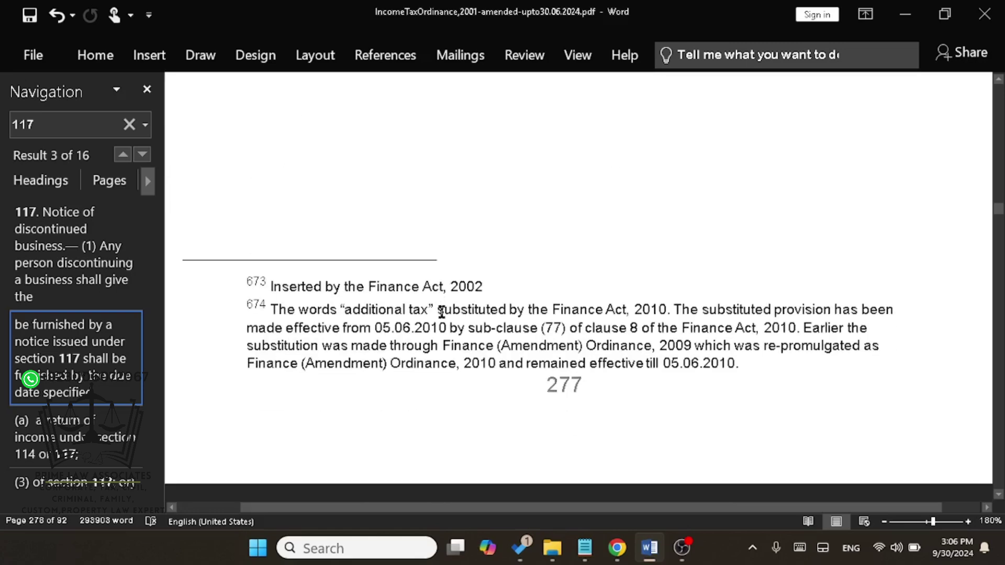
{"action": "scroll", "coordinate": [441, 313], "scroll_direction": "up", "scroll_amount": 5}
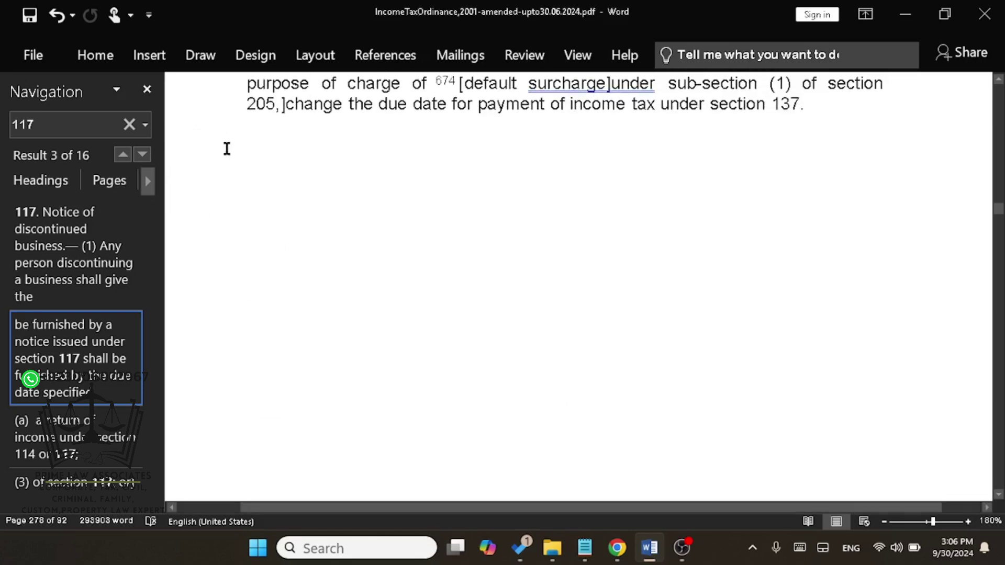
Replace the document search term with "revision" to find the provisions on revision
{"action": "left_click", "coordinate": [126, 128]}
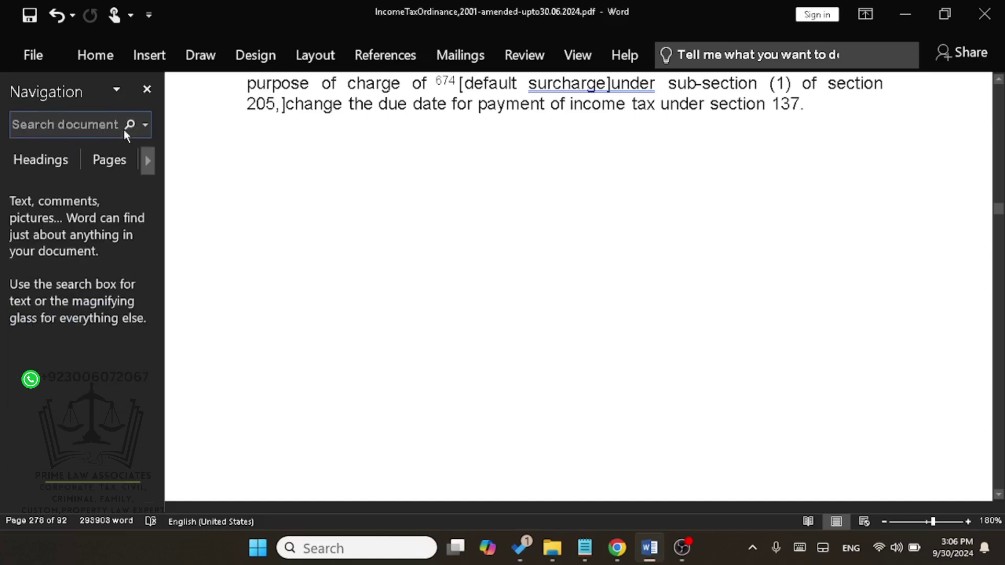
{"action": "left_click", "coordinate": [74, 126]}
{"action": "type", "text": "re"}
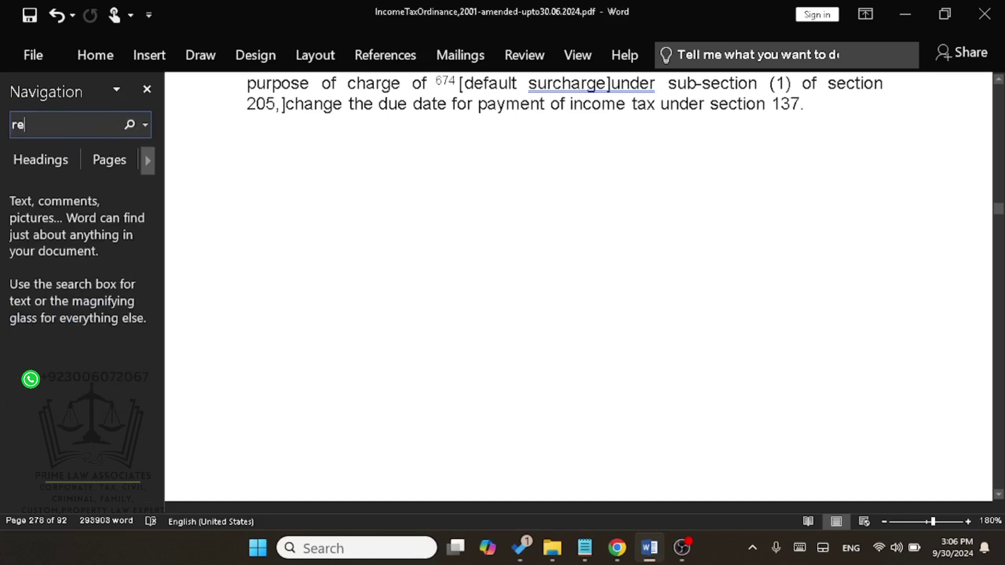
{"action": "type", "text": "vision"}
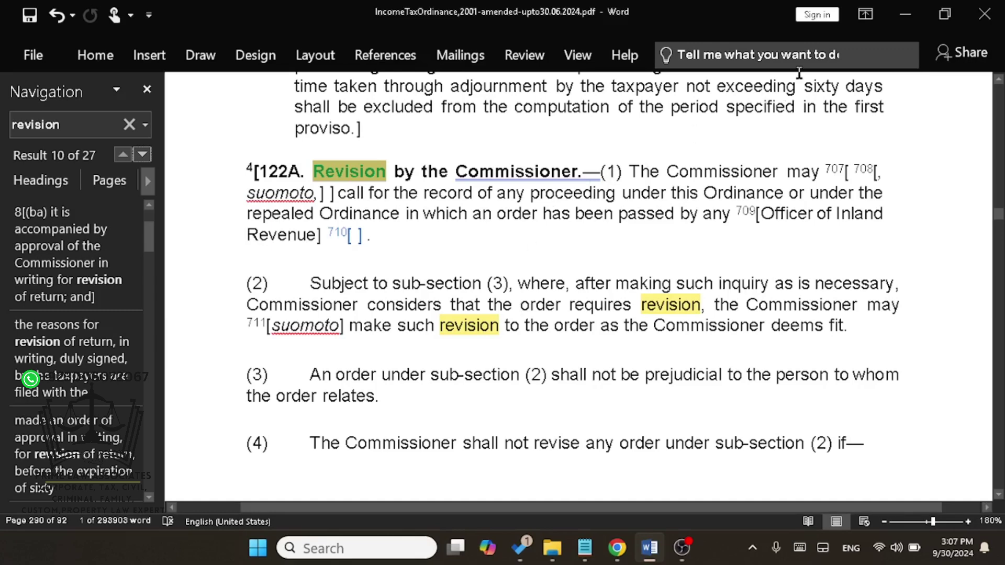
Switch to Chrome and bring up the drafted 119(1) / 114 application for extension in time for filing of Return of Income
{"action": "left_click", "coordinate": [901, 15]}
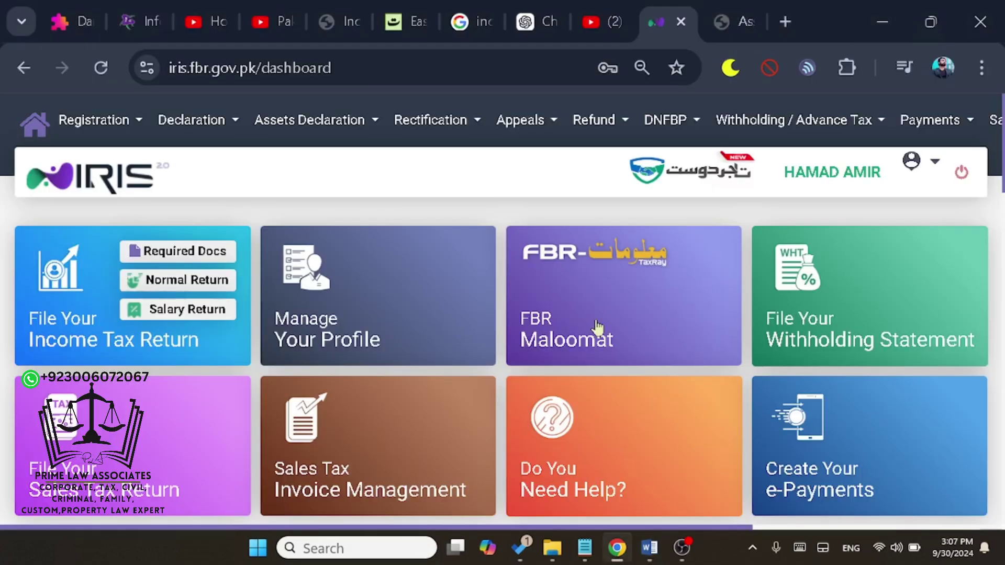
{"action": "scroll", "coordinate": [597, 327], "scroll_direction": "down", "scroll_amount": 3}
{"action": "scroll", "coordinate": [599, 328], "scroll_direction": "up", "scroll_amount": 3}
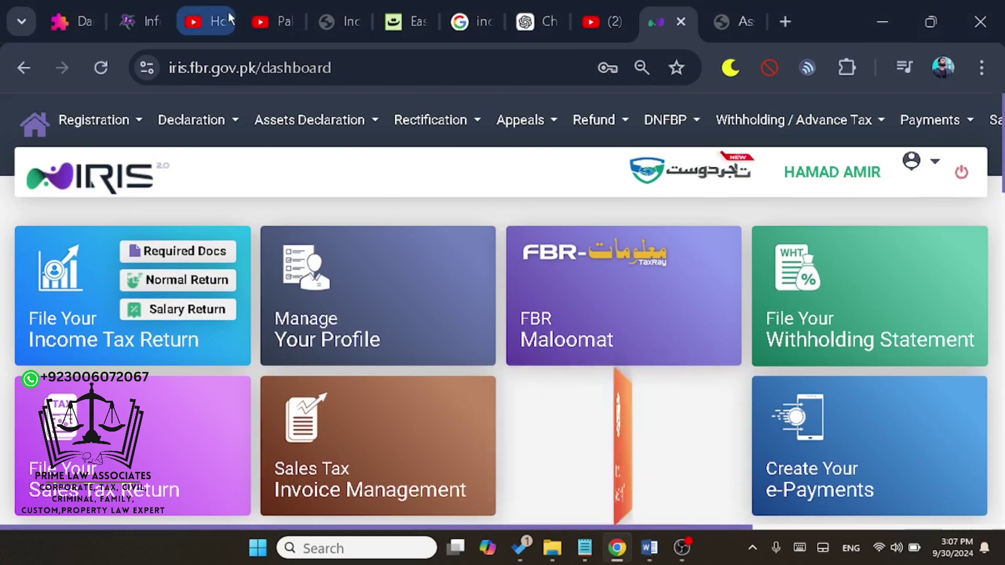
{"action": "left_click", "coordinate": [137, 20]}
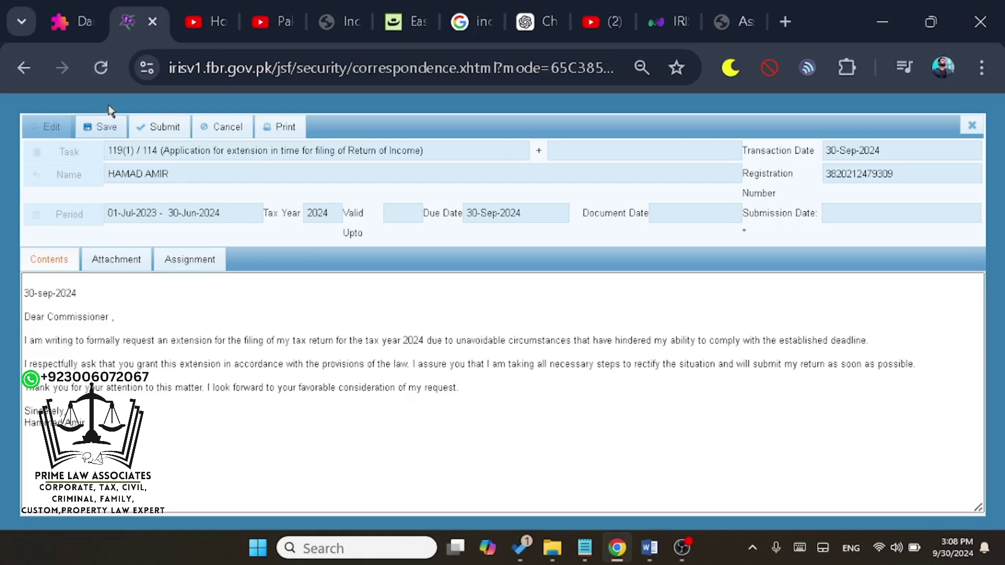
Save the extension application, then close its form and accept losing unsaved data to return to the IRIS dashboard
{"action": "left_click", "coordinate": [108, 126]}
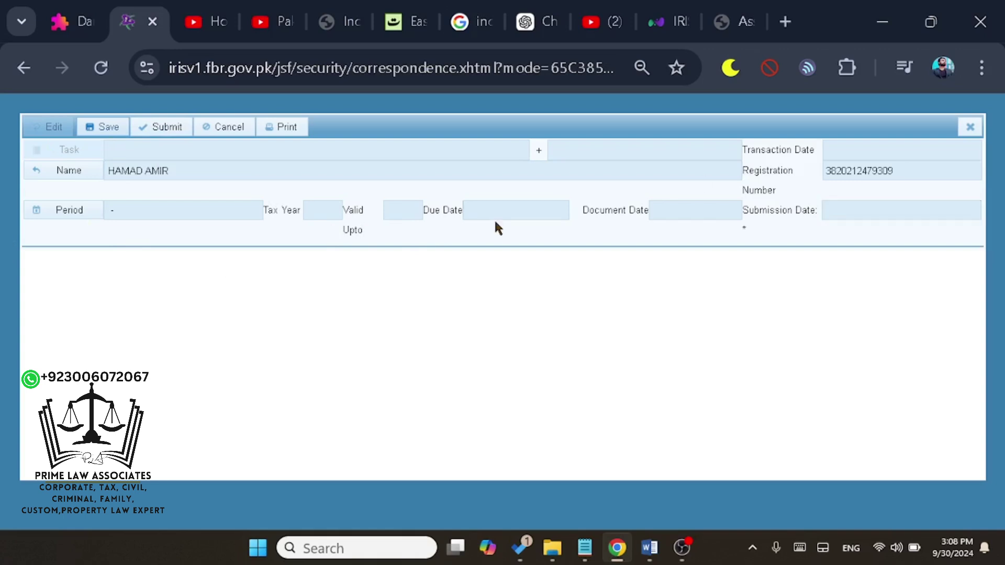
{"action": "left_click", "coordinate": [970, 127]}
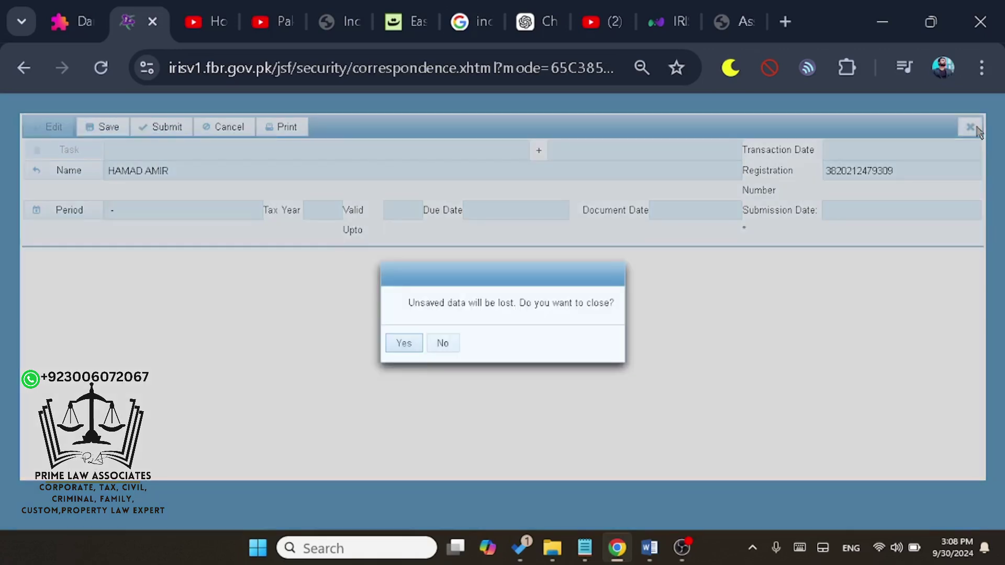
{"action": "left_click", "coordinate": [404, 346]}
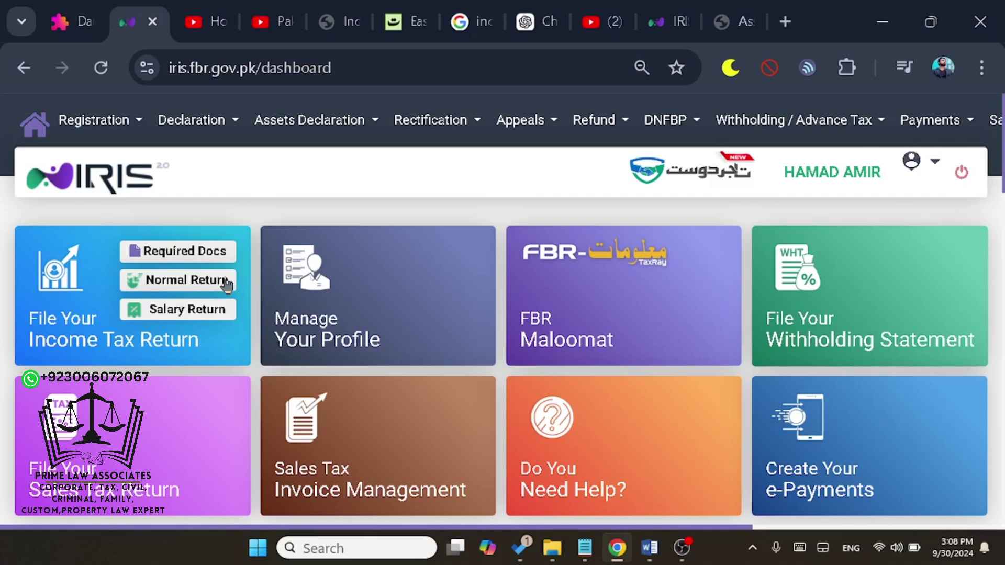
Start a salary return for individuals for the tax period 01-JUL-2023 - 30-JUN-2024
{"action": "left_click", "coordinate": [196, 314]}
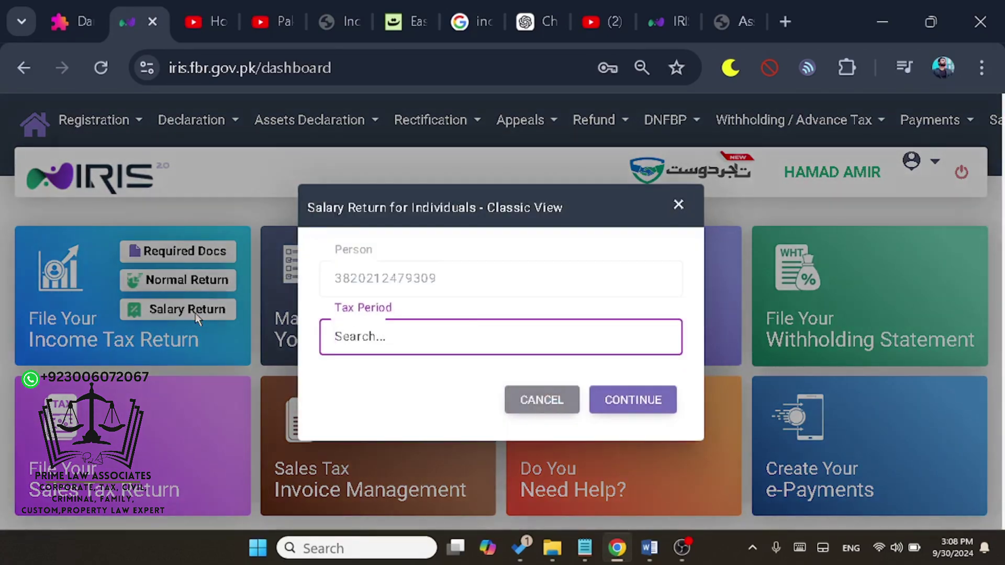
{"action": "type", "text": "2024"}
{"action": "left_click", "coordinate": [369, 395]}
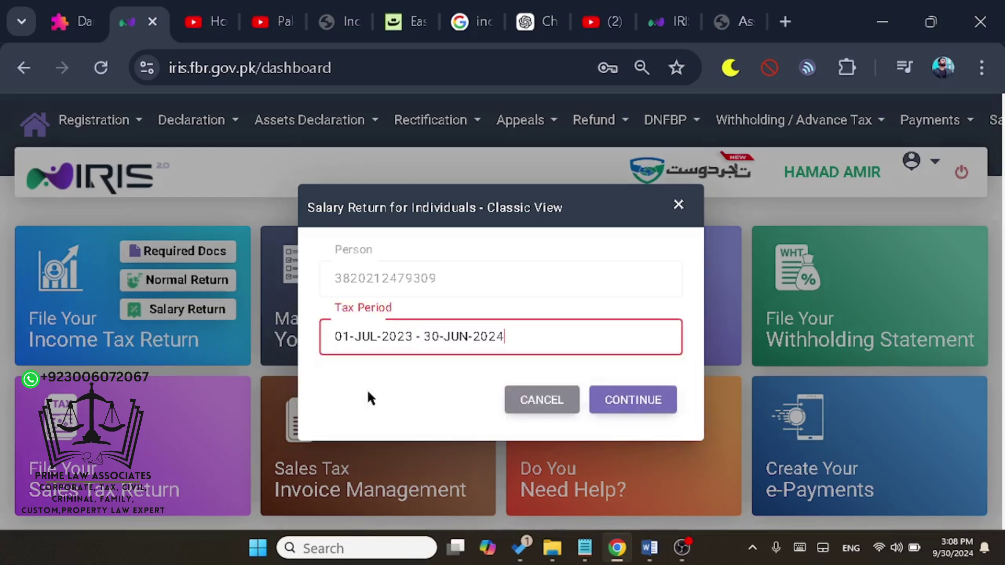
{"action": "left_click", "coordinate": [604, 401]}
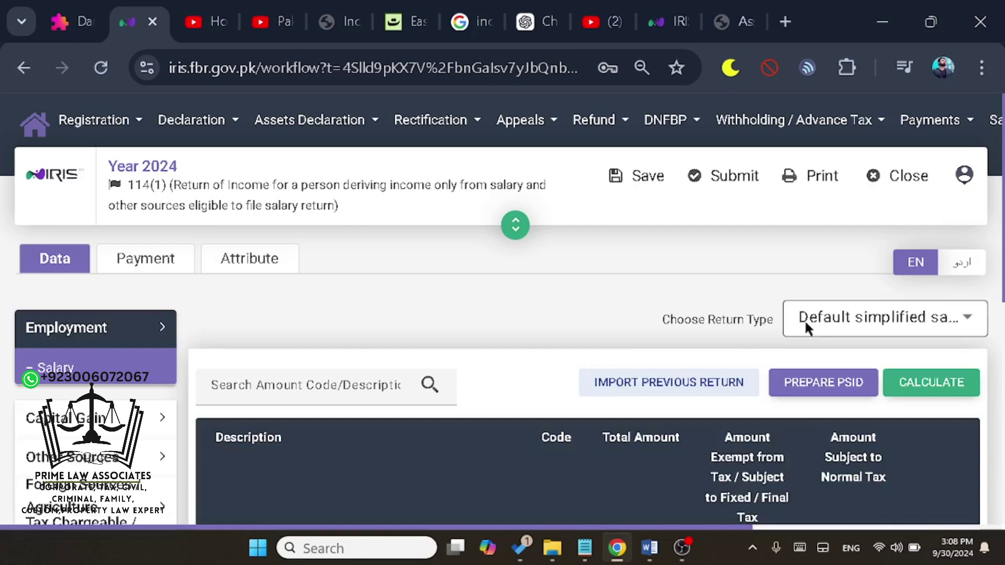
Save the blank 2024 salary return, try to submit it, and dismiss the resulting warning
{"action": "left_click", "coordinate": [650, 201]}
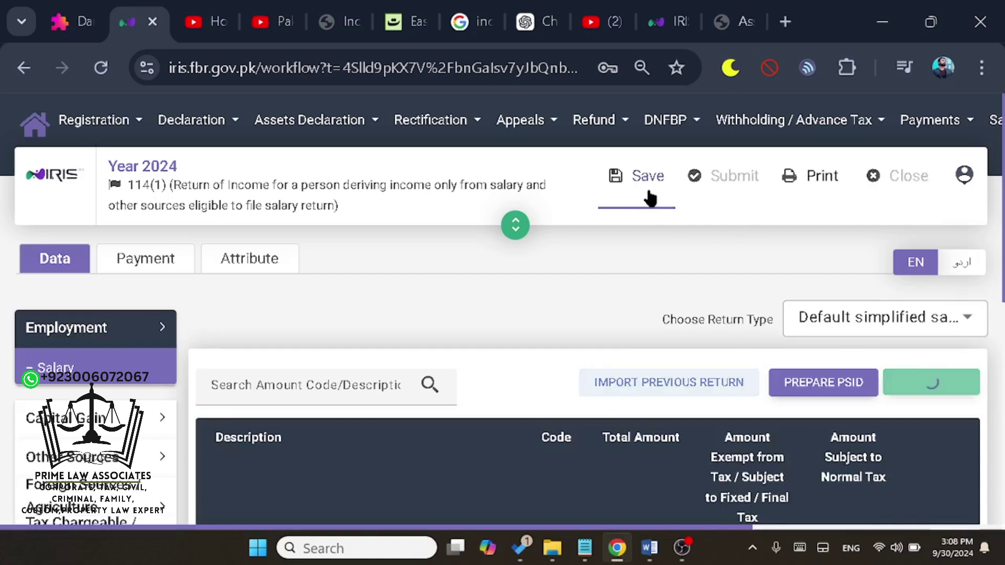
{"action": "left_click", "coordinate": [734, 189]}
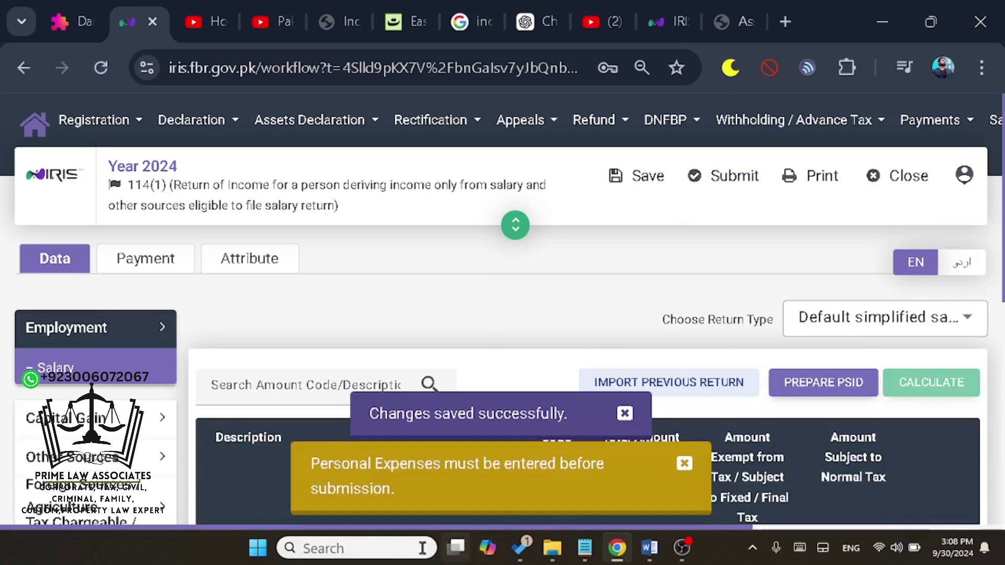
{"action": "scroll", "coordinate": [588, 324], "scroll_direction": "down", "scroll_amount": 3}
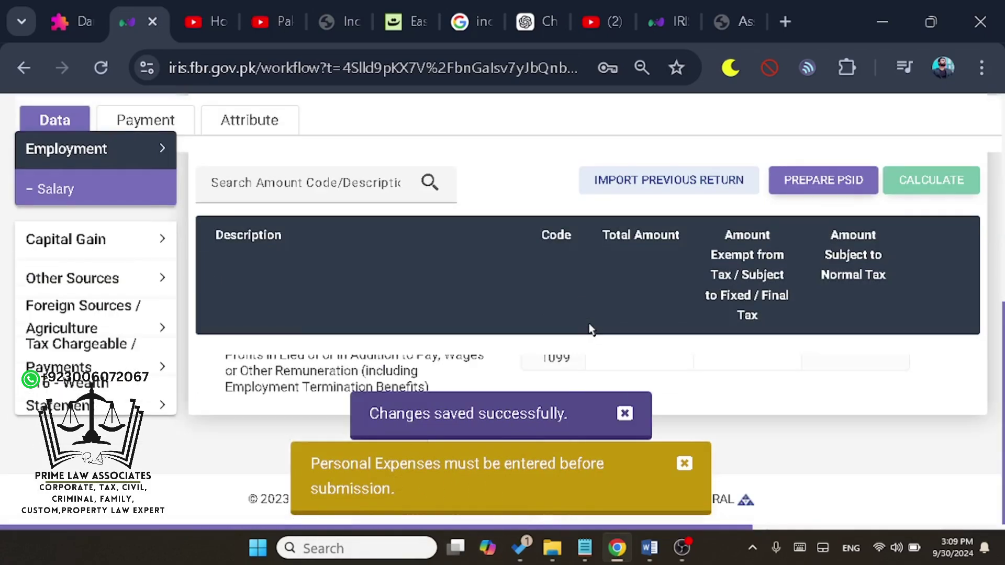
{"action": "left_click", "coordinate": [684, 464]}
In the Wealth Statement's Personal Expenses, enter 0 for Other Personal / Household Expenses (code 7087)
{"action": "left_click", "coordinate": [152, 397]}
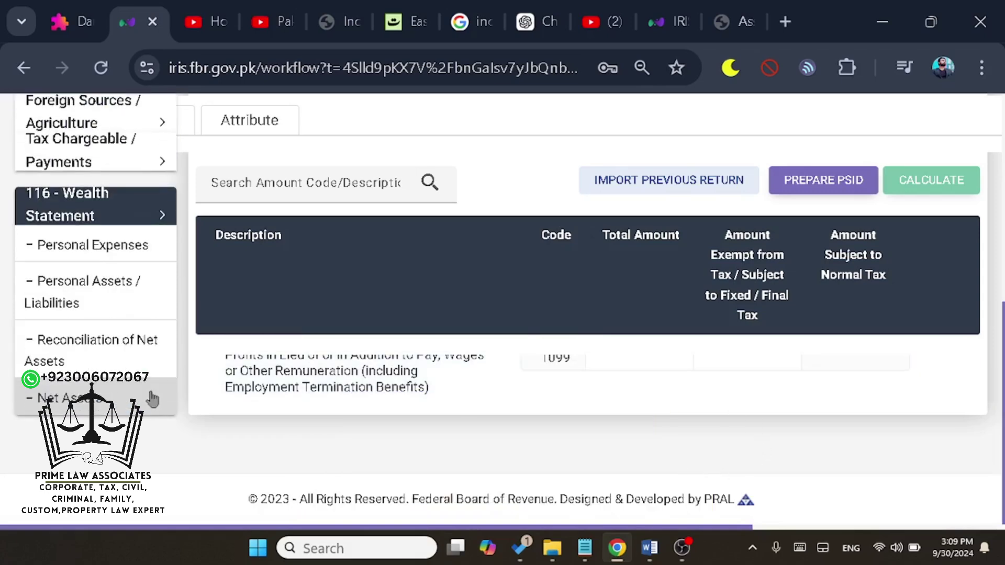
{"action": "left_click", "coordinate": [90, 265]}
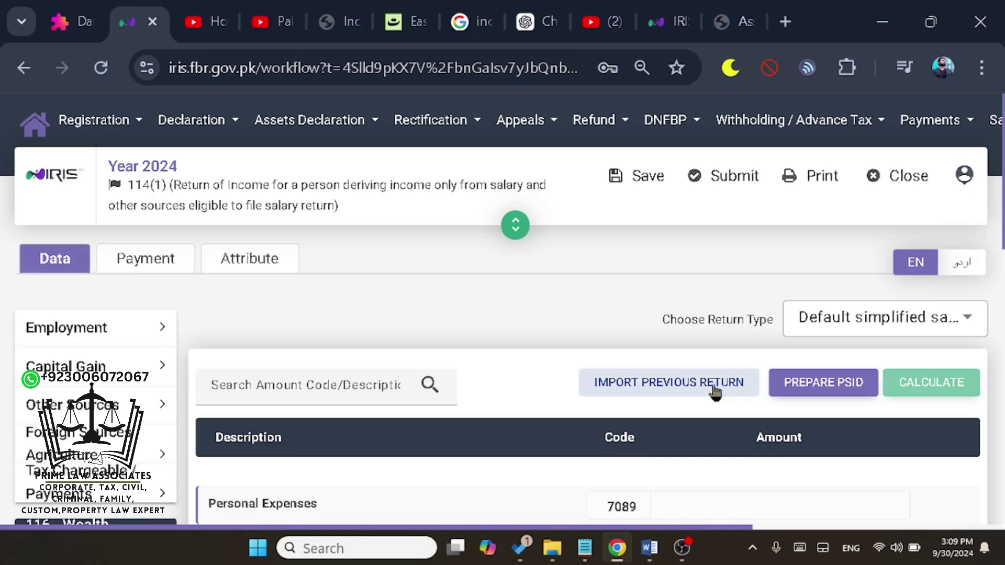
{"action": "scroll", "coordinate": [714, 392], "scroll_direction": "down", "scroll_amount": 4}
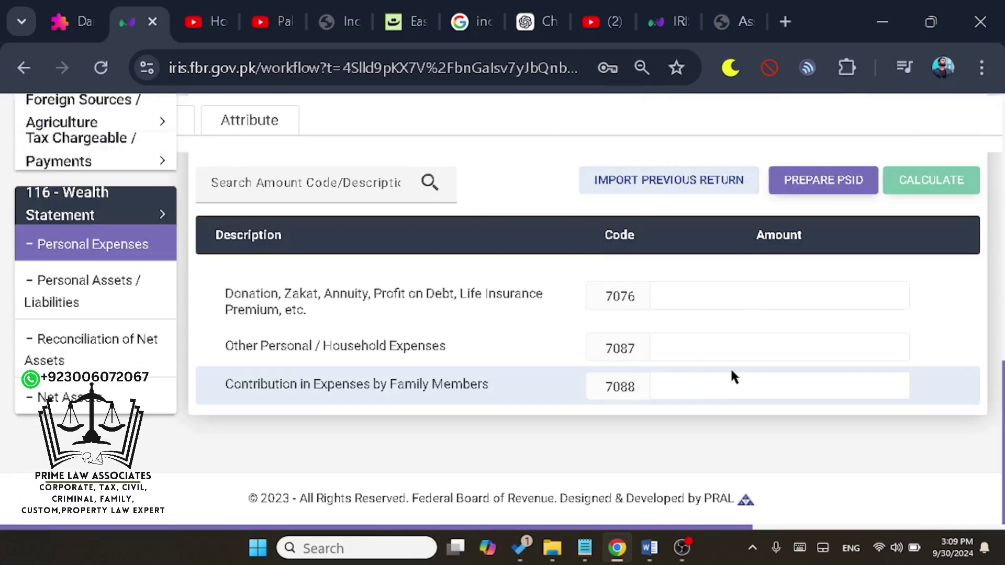
{"action": "scroll", "coordinate": [731, 376], "scroll_direction": "up", "scroll_amount": 6}
{"action": "scroll", "coordinate": [731, 370], "scroll_direction": "down", "scroll_amount": 3}
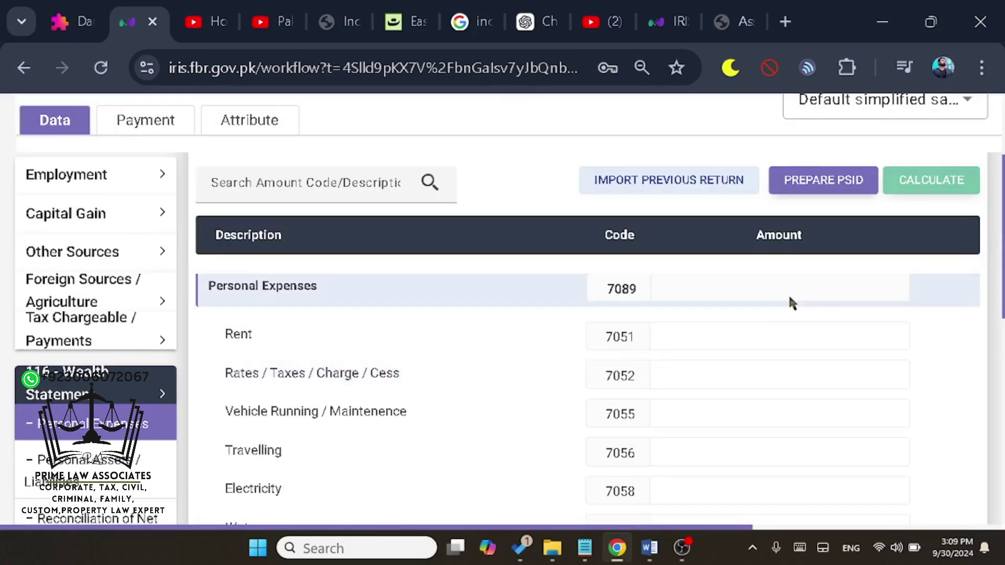
{"action": "scroll", "coordinate": [749, 410], "scroll_direction": "down", "scroll_amount": 8}
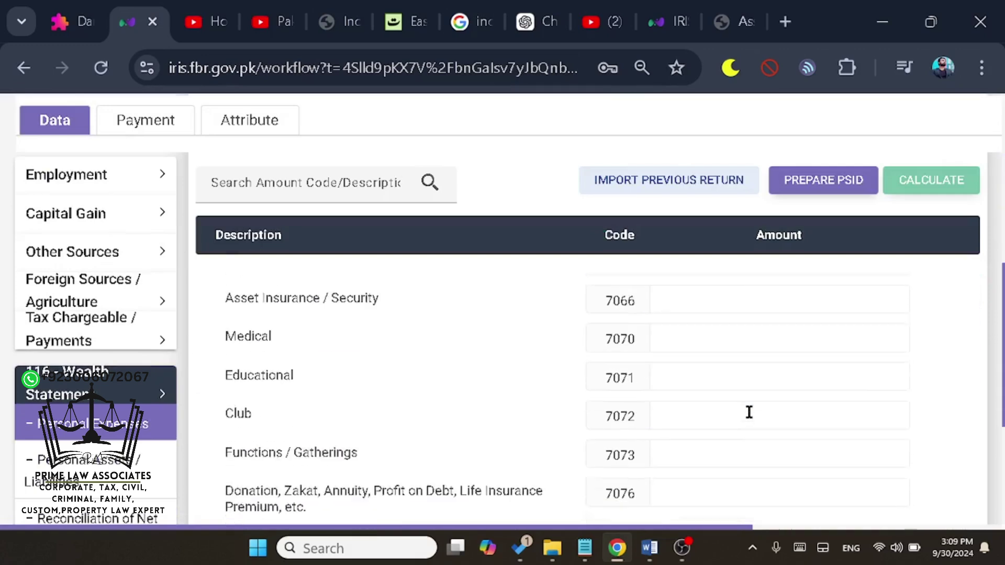
{"action": "scroll", "coordinate": [749, 412], "scroll_direction": "down", "scroll_amount": 1}
{"action": "left_click", "coordinate": [788, 401]}
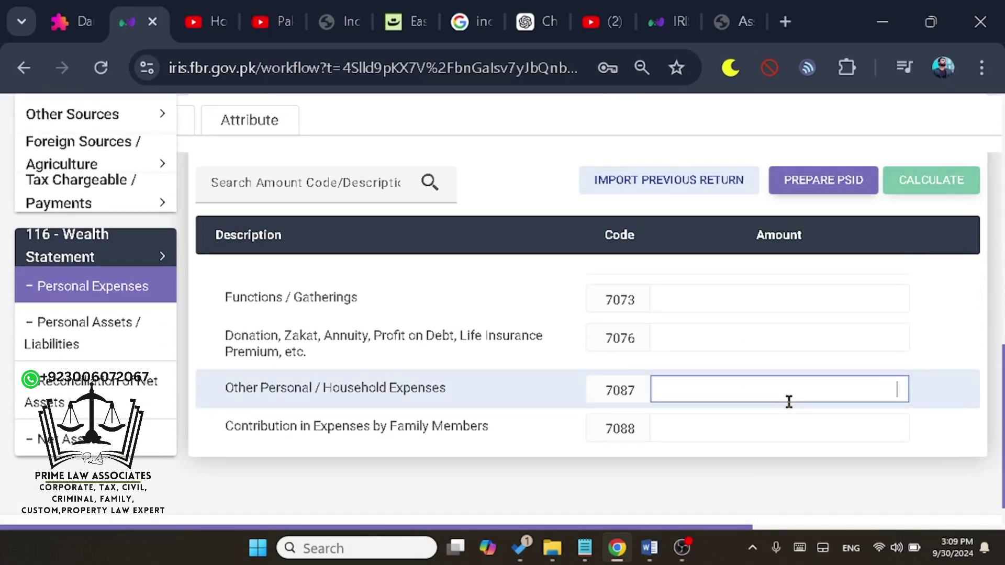
{"action": "type", "text": "0"}
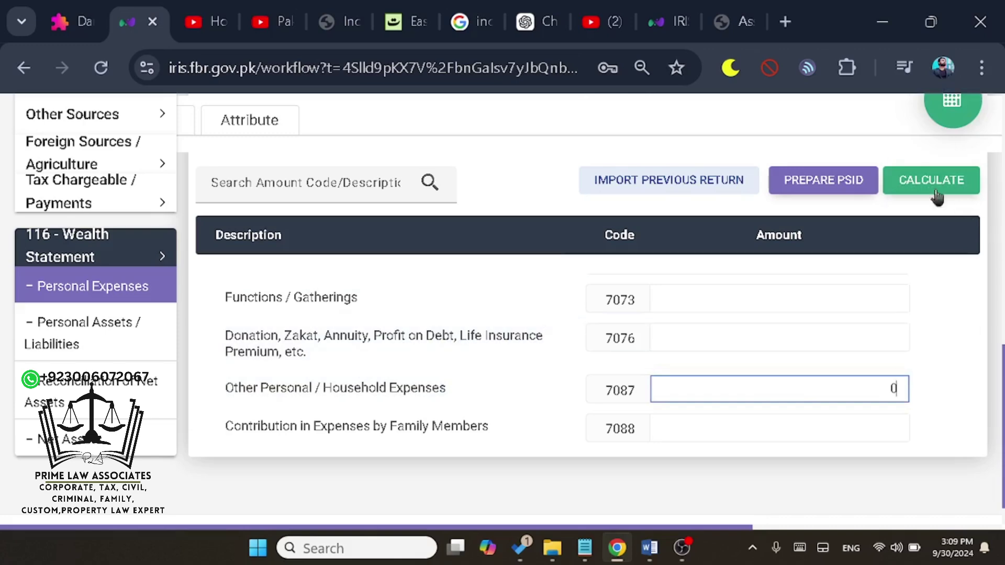
Recalculate and save the return with the personal expenses entry, and try to submit it
{"action": "left_click", "coordinate": [931, 187]}
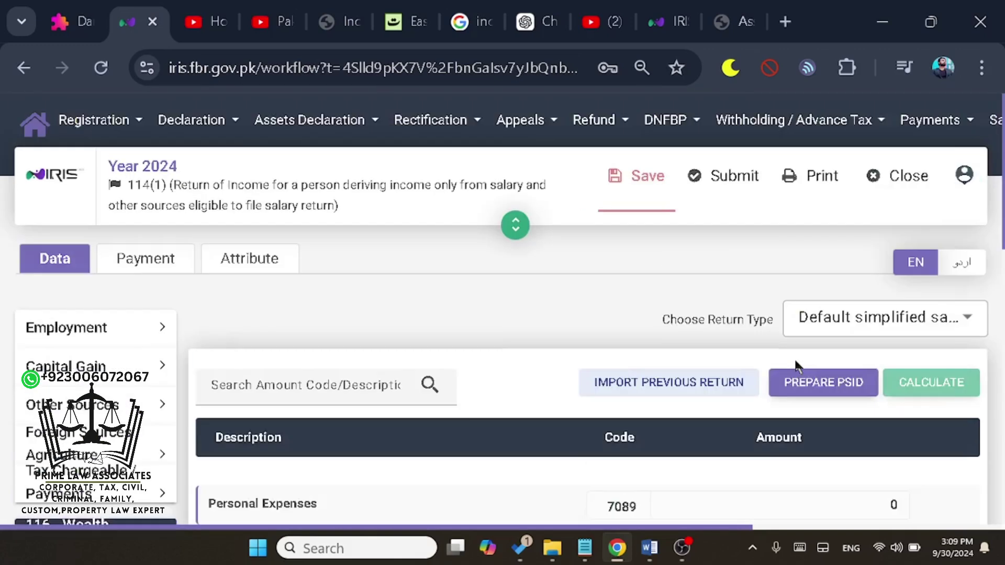
{"action": "left_click", "coordinate": [651, 180]}
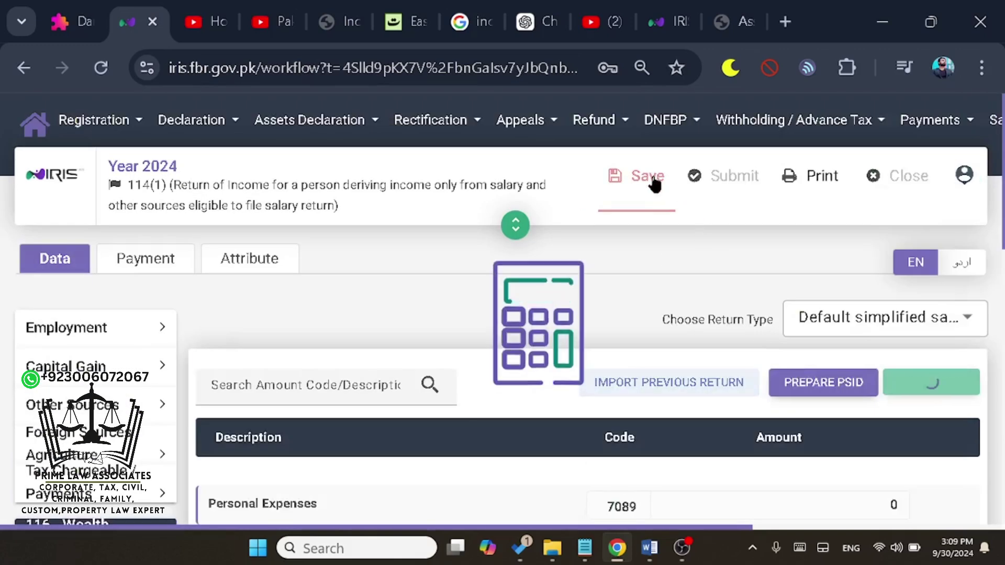
{"action": "left_click", "coordinate": [710, 181]}
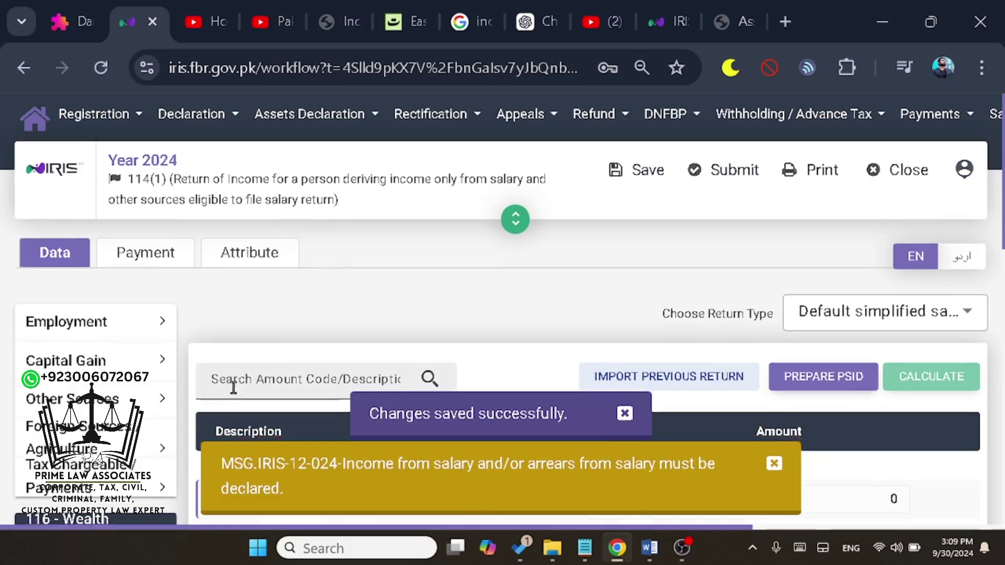
In the Employment section's Salary data, enter 0 as the total amount for Pay, Wages or Other Remuneration (code 1009)
{"action": "scroll", "coordinate": [233, 387], "scroll_direction": "down", "scroll_amount": 4}
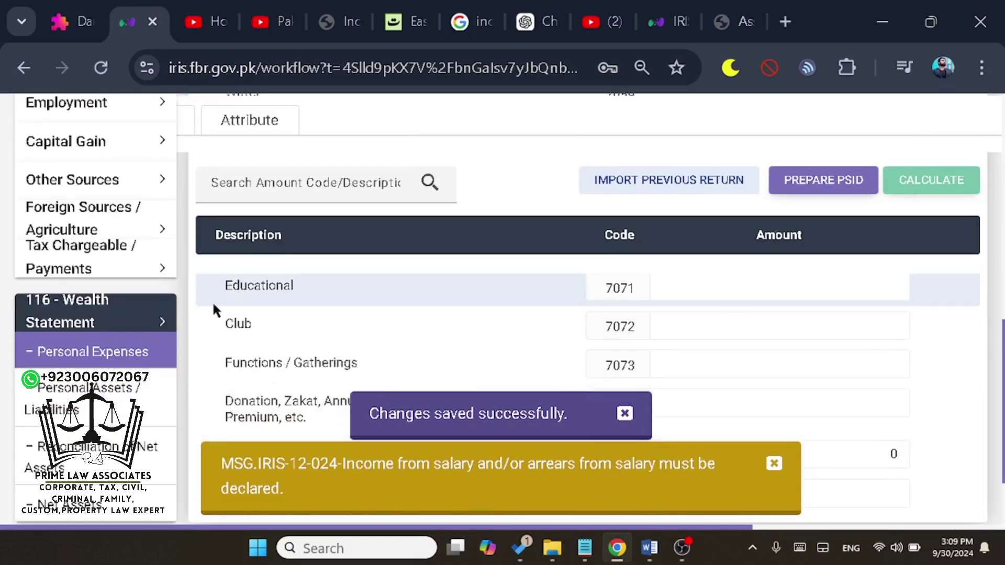
{"action": "scroll", "coordinate": [212, 308], "scroll_direction": "up", "scroll_amount": 2}
{"action": "left_click", "coordinate": [127, 192]}
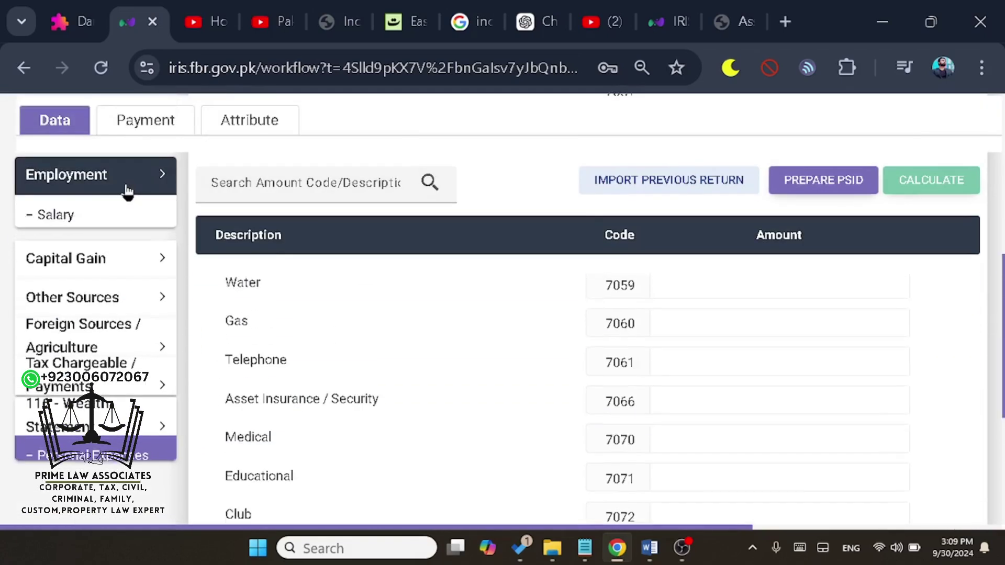
{"action": "left_click", "coordinate": [71, 223]}
{"action": "scroll", "coordinate": [663, 369], "scroll_direction": "down", "scroll_amount": 3}
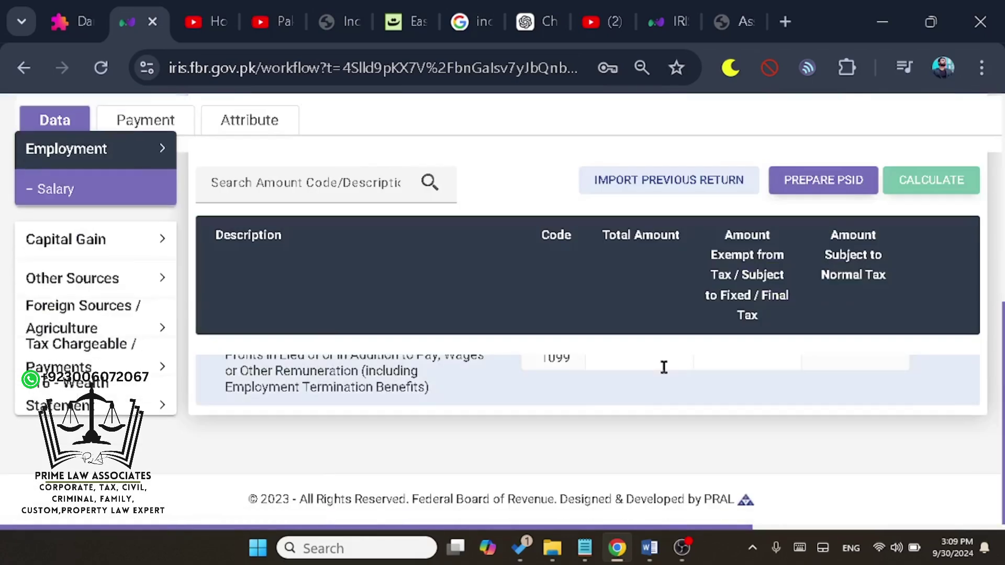
{"action": "scroll", "coordinate": [664, 366], "scroll_direction": "up", "scroll_amount": 3}
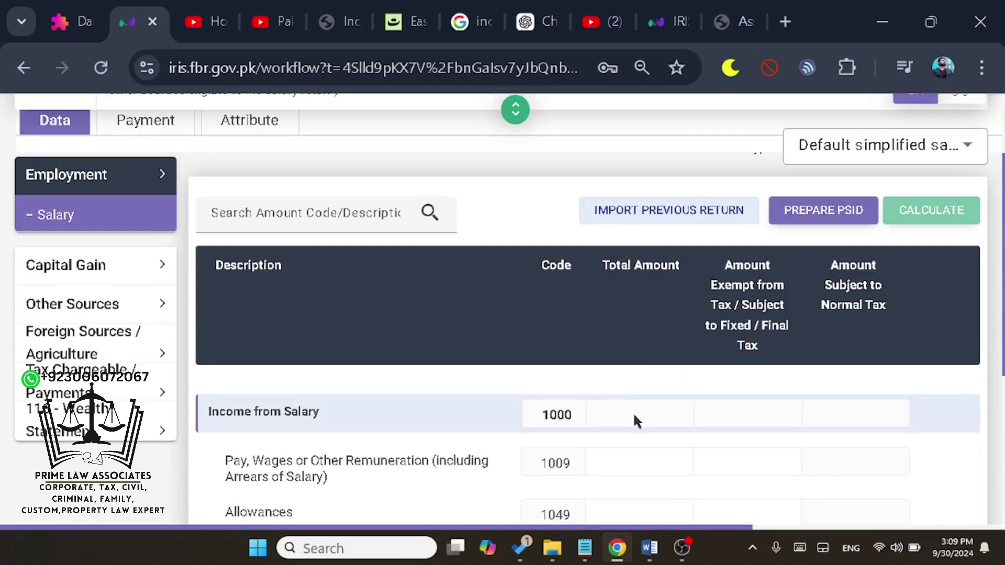
{"action": "scroll", "coordinate": [635, 417], "scroll_direction": "up", "scroll_amount": 1}
{"action": "scroll", "coordinate": [635, 421], "scroll_direction": "down", "scroll_amount": 1}
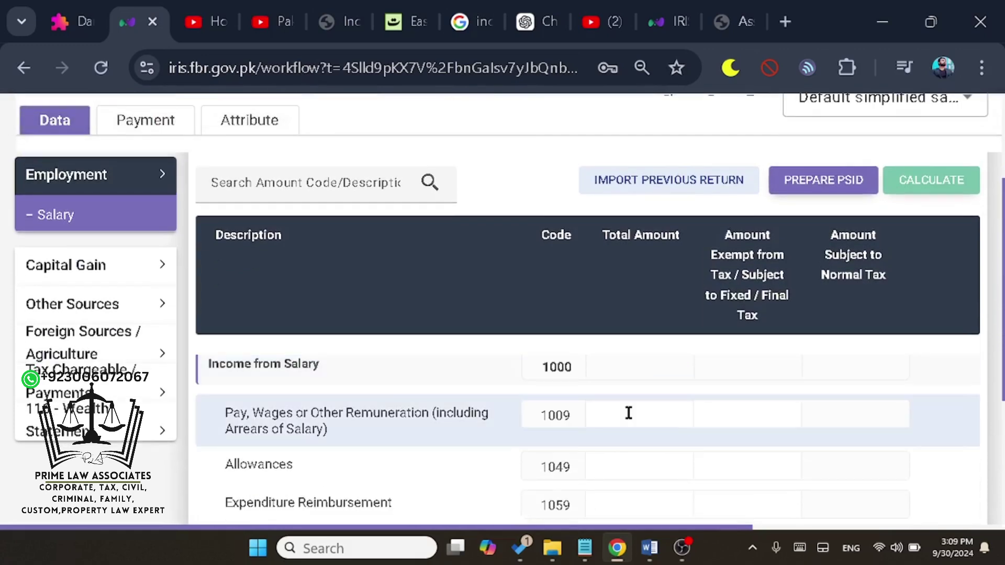
{"action": "left_click", "coordinate": [629, 413]}
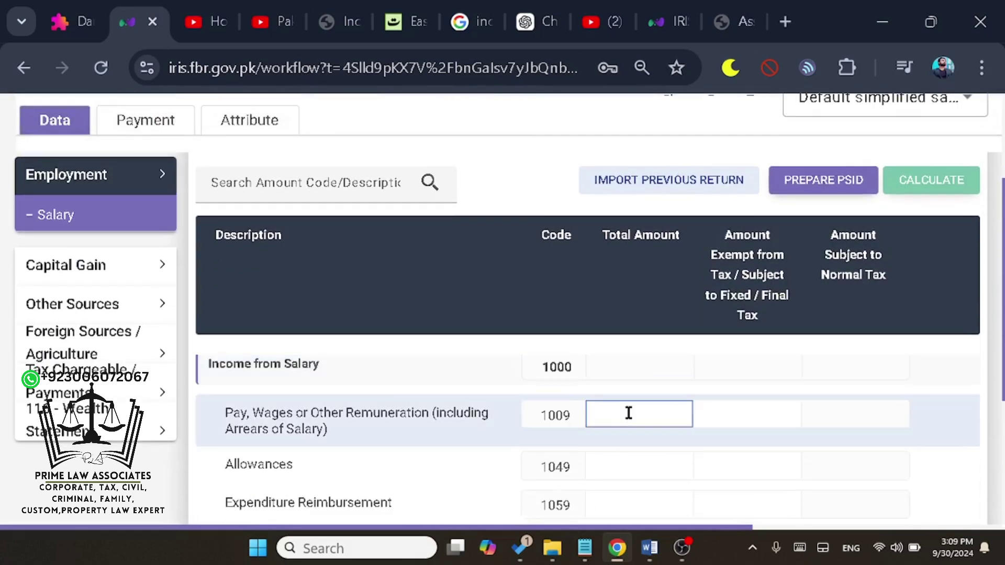
Recalculate and save the return with the zero salary, try to submit it, and dismiss the warning
{"action": "left_click", "coordinate": [947, 191]}
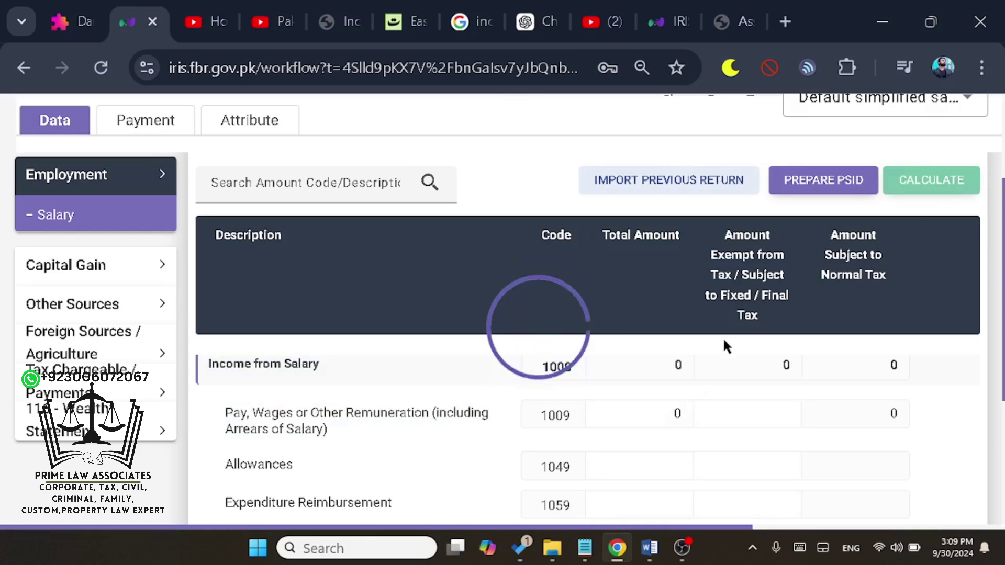
{"action": "scroll", "coordinate": [724, 341], "scroll_direction": "up", "scroll_amount": 4}
{"action": "left_click", "coordinate": [656, 182]}
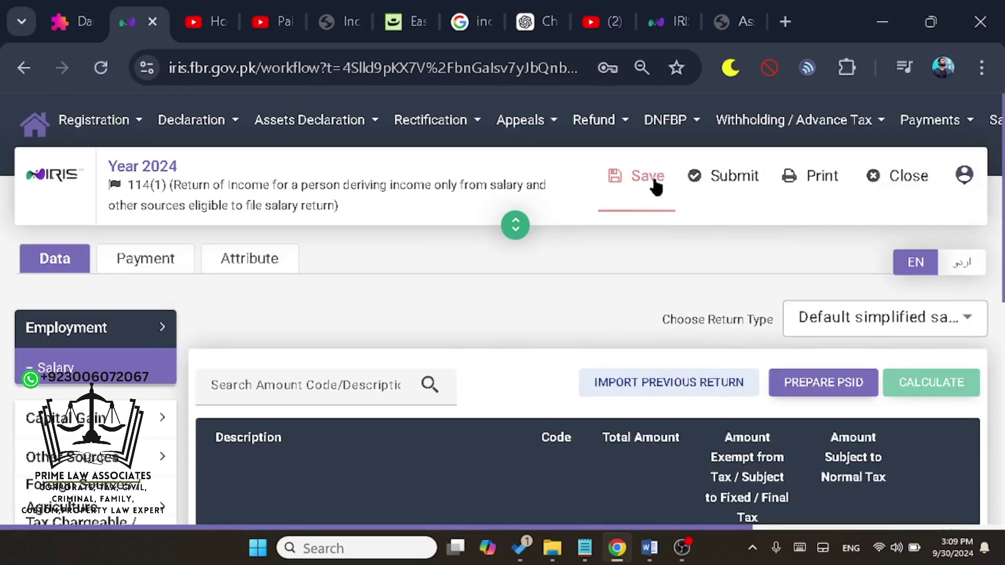
{"action": "left_click", "coordinate": [698, 194]}
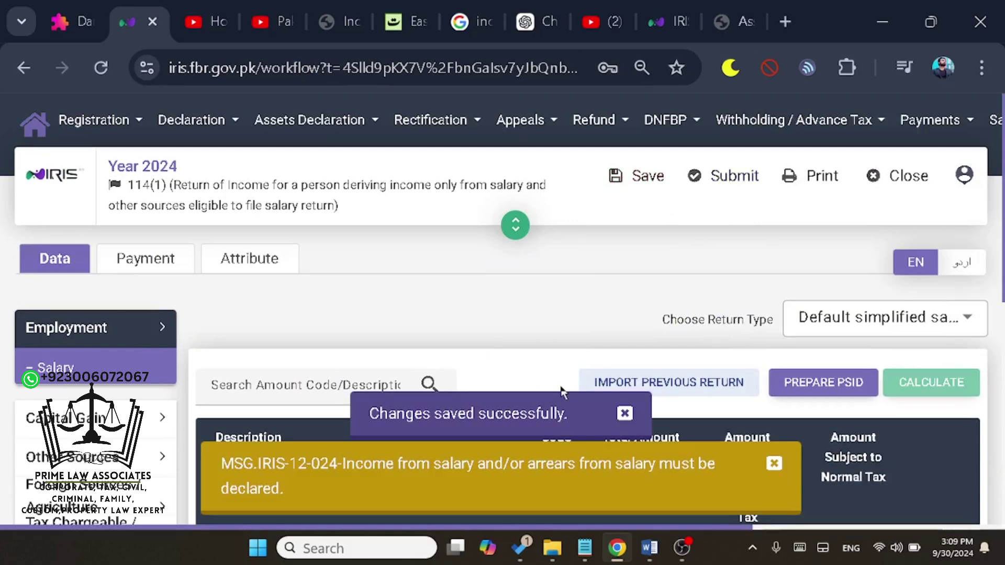
{"action": "scroll", "coordinate": [655, 361], "scroll_direction": "down", "scroll_amount": 3}
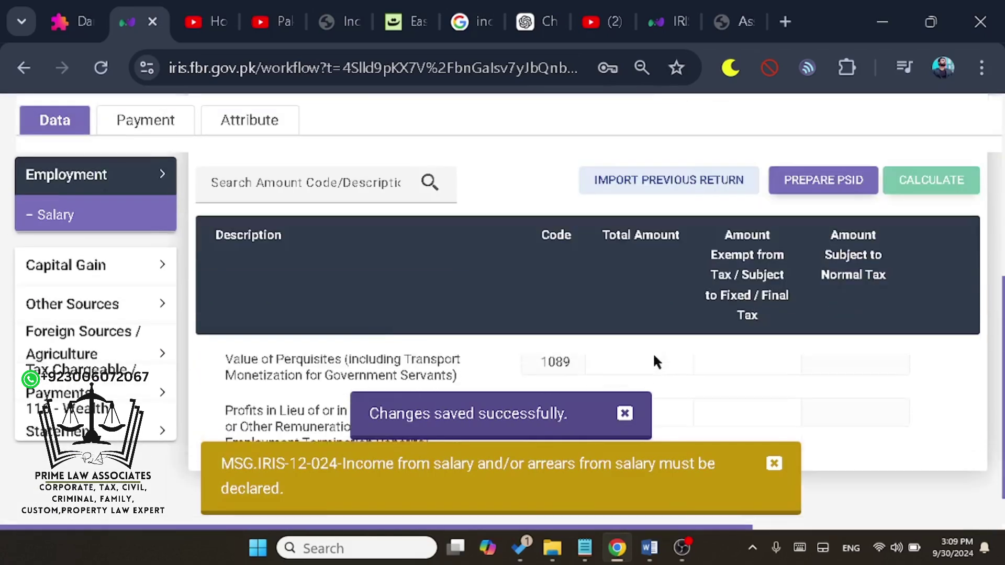
{"action": "scroll", "coordinate": [652, 352], "scroll_direction": "up", "scroll_amount": 2}
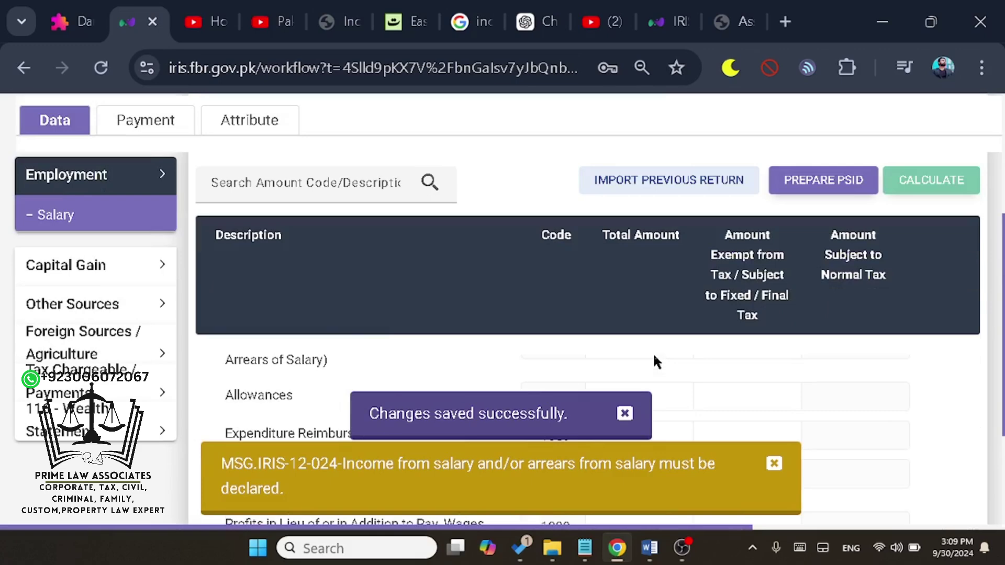
{"action": "left_click", "coordinate": [774, 465]}
Change the total amount for Pay, Wages or Other Remuneration (code 1009) to 100 and recalculate the return
{"action": "left_click", "coordinate": [770, 471]}
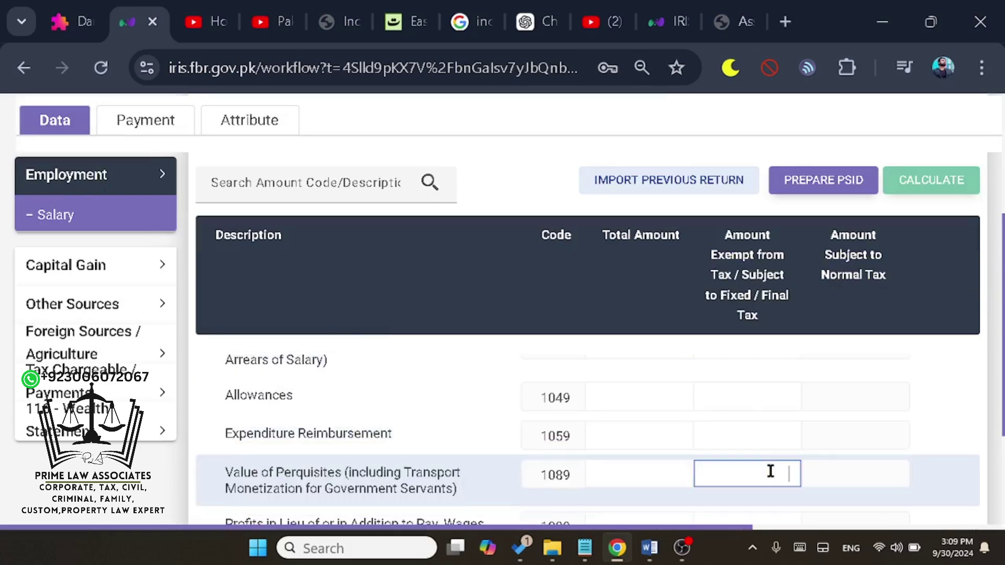
{"action": "scroll", "coordinate": [770, 471], "scroll_direction": "down", "scroll_amount": 3}
{"action": "scroll", "coordinate": [770, 471], "scroll_direction": "up", "scroll_amount": 5}
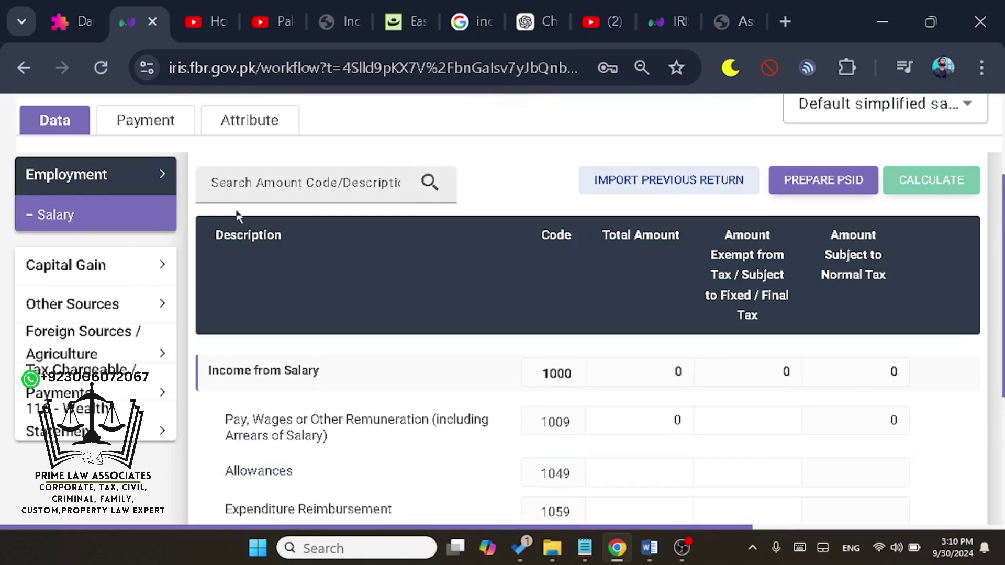
{"action": "scroll", "coordinate": [632, 382], "scroll_direction": "up", "scroll_amount": 1}
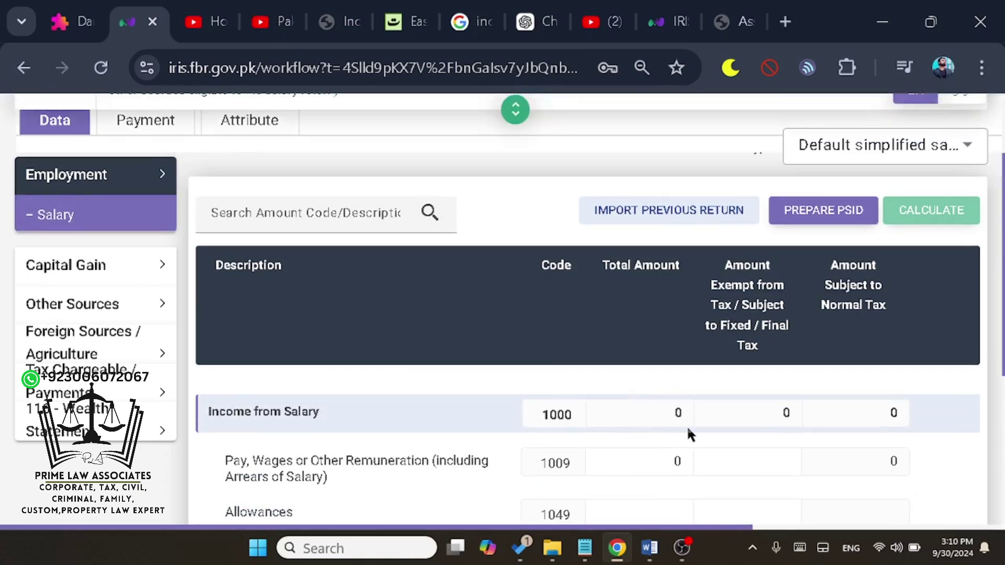
{"action": "scroll", "coordinate": [688, 426], "scroll_direction": "down", "scroll_amount": 1}
{"action": "left_click", "coordinate": [722, 427]}
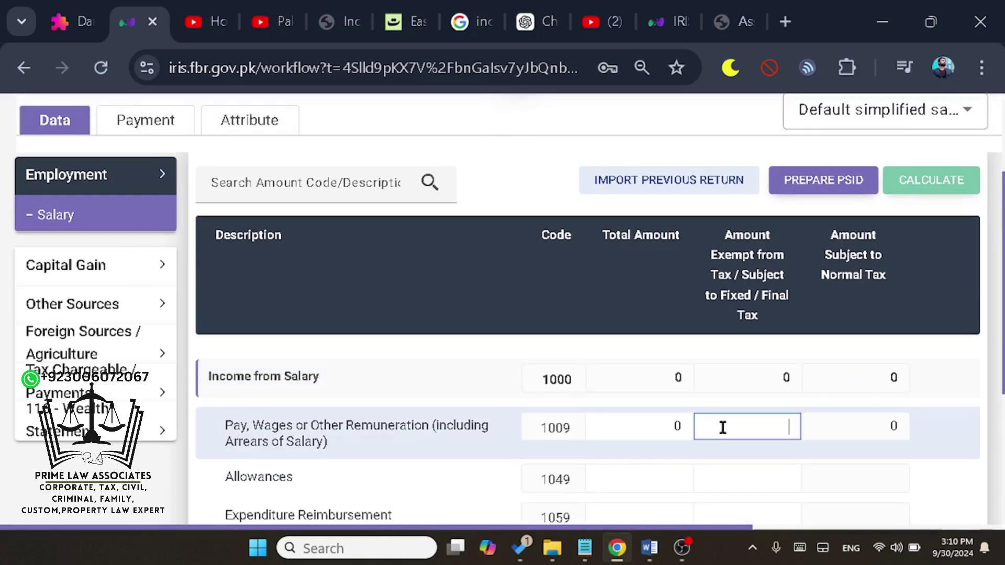
{"action": "left_click", "coordinate": [670, 426]}
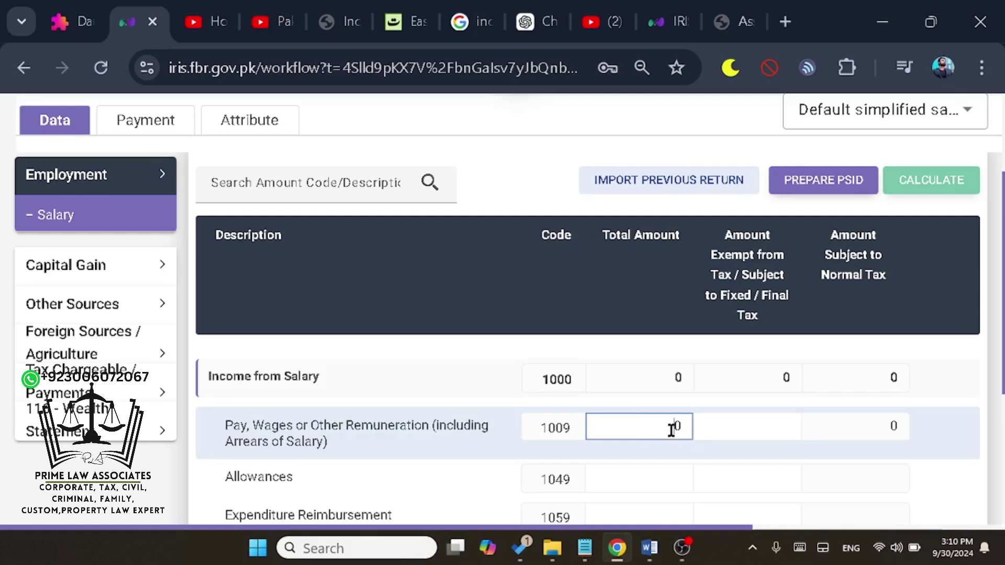
{"action": "double_click", "coordinate": [683, 425]}
{"action": "key", "text": "BackSpace"}
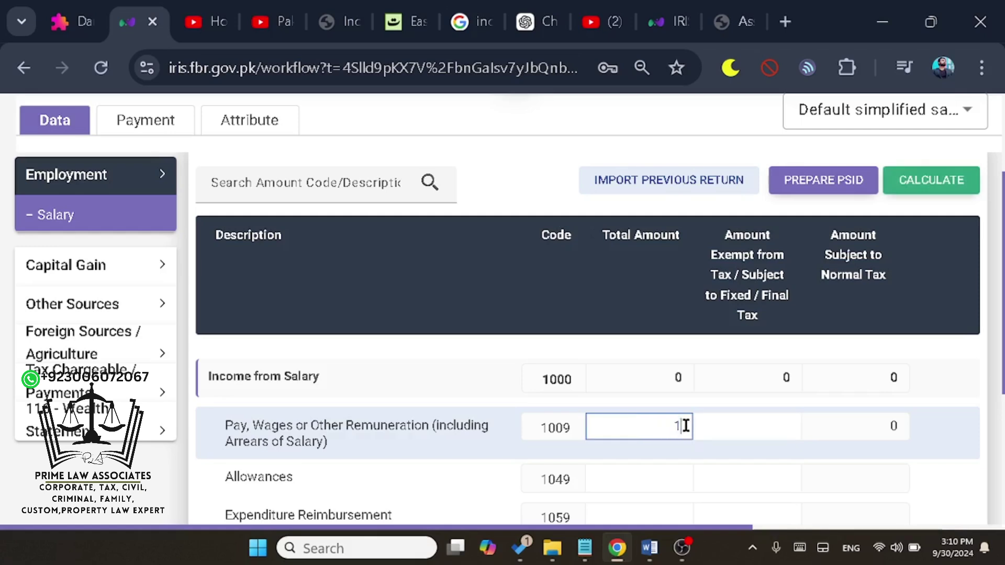
{"action": "type", "text": "10"}
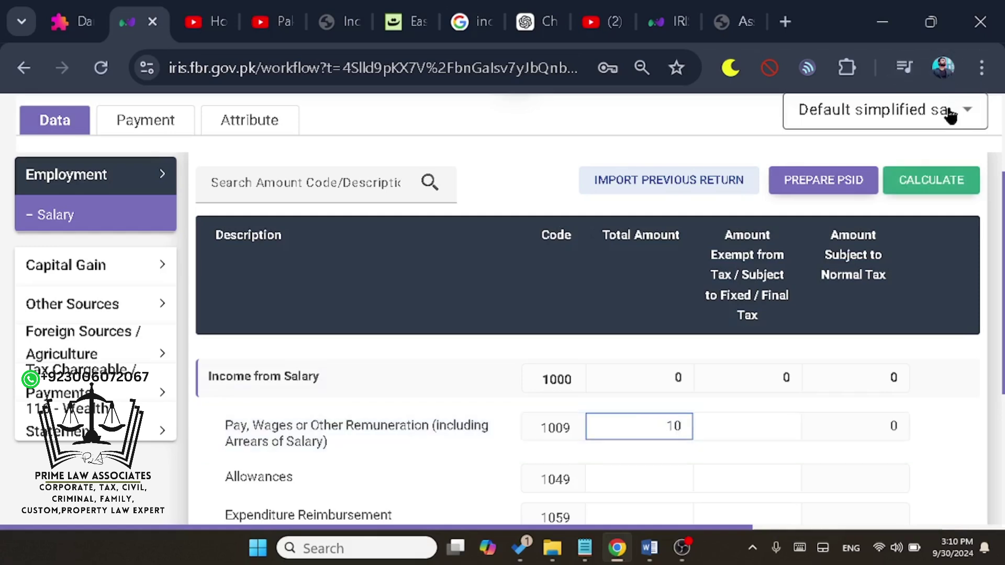
{"action": "type", "text": "0"}
{"action": "left_click", "coordinate": [895, 186]}
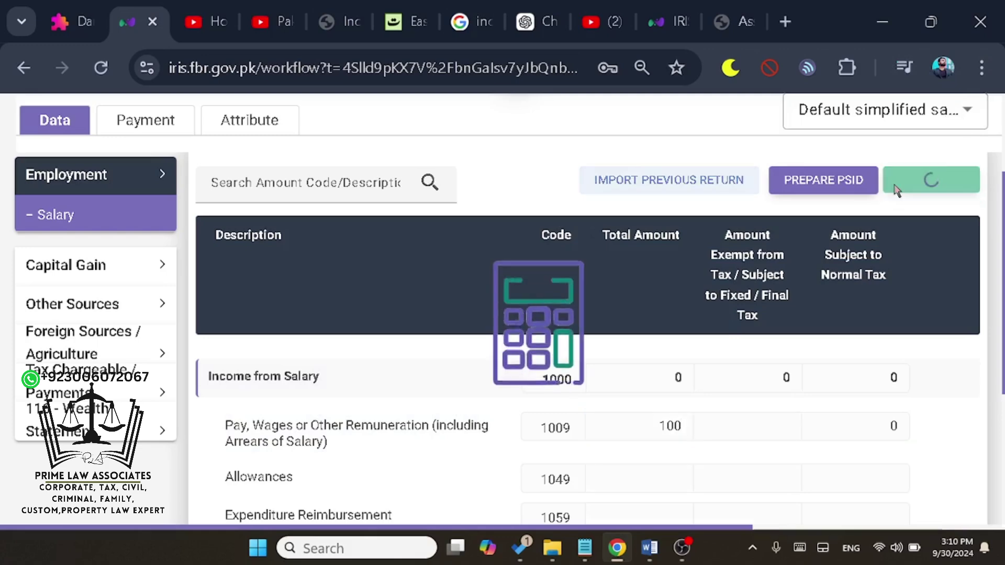
Save the return with the 100 salary and proceed to its submission declaration
{"action": "scroll", "coordinate": [675, 225], "scroll_direction": "up", "scroll_amount": 4}
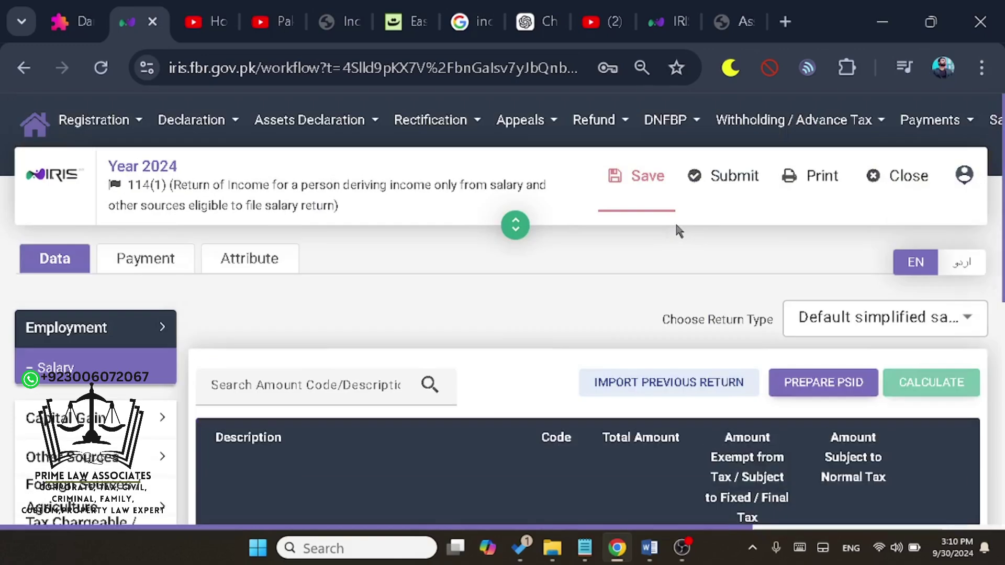
{"action": "left_click", "coordinate": [722, 192]}
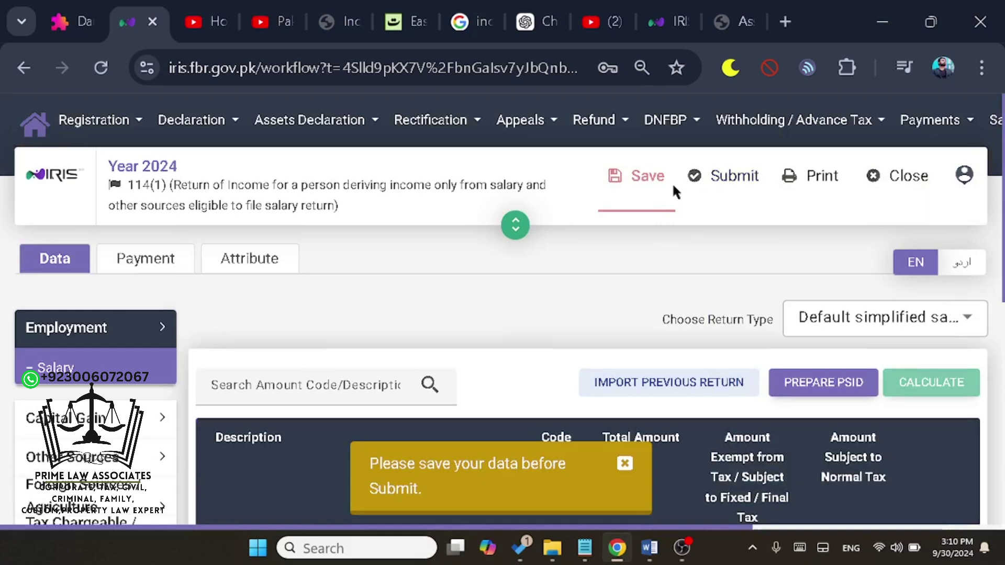
{"action": "left_click", "coordinate": [664, 184]}
{"action": "left_click", "coordinate": [717, 192]}
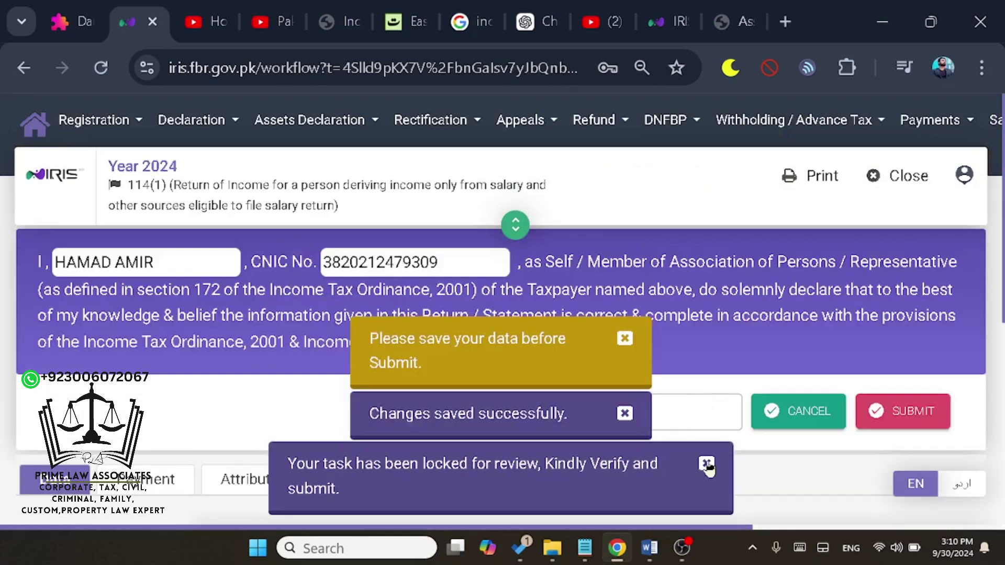
Dismiss the notifications over the submission declaration and close the return without submitting it
{"action": "left_click", "coordinate": [707, 464]}
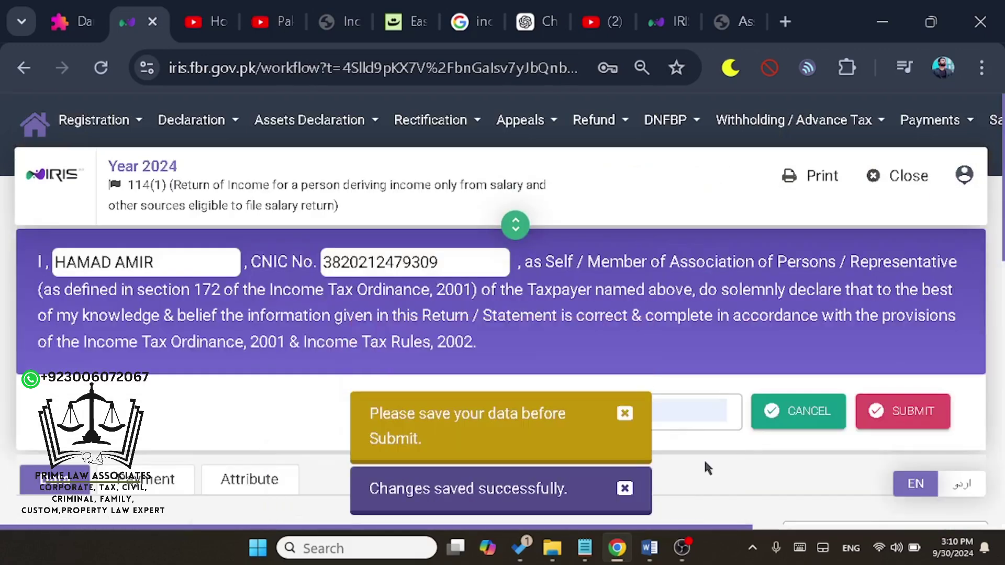
{"action": "left_click", "coordinate": [626, 414]}
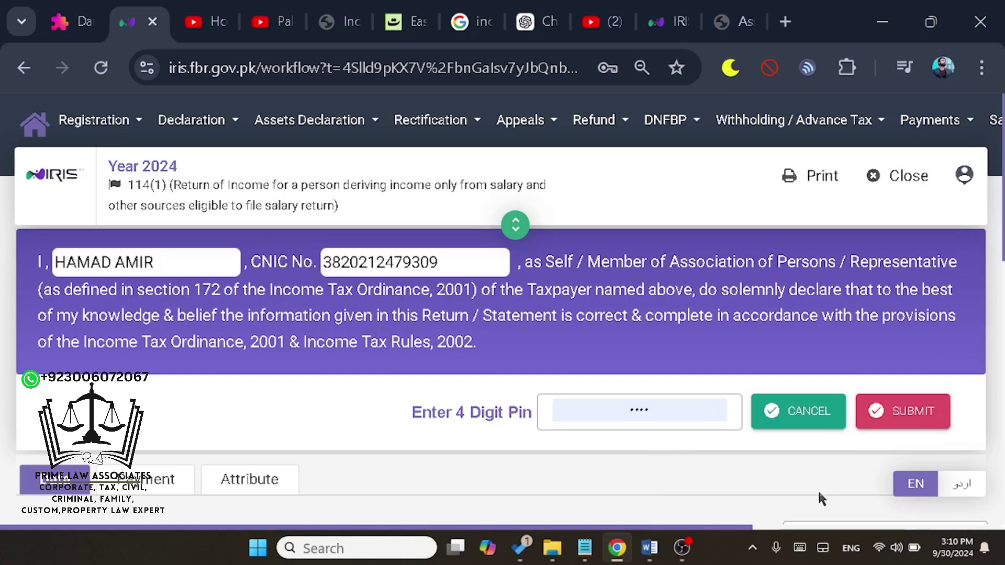
{"action": "left_click", "coordinate": [896, 182]}
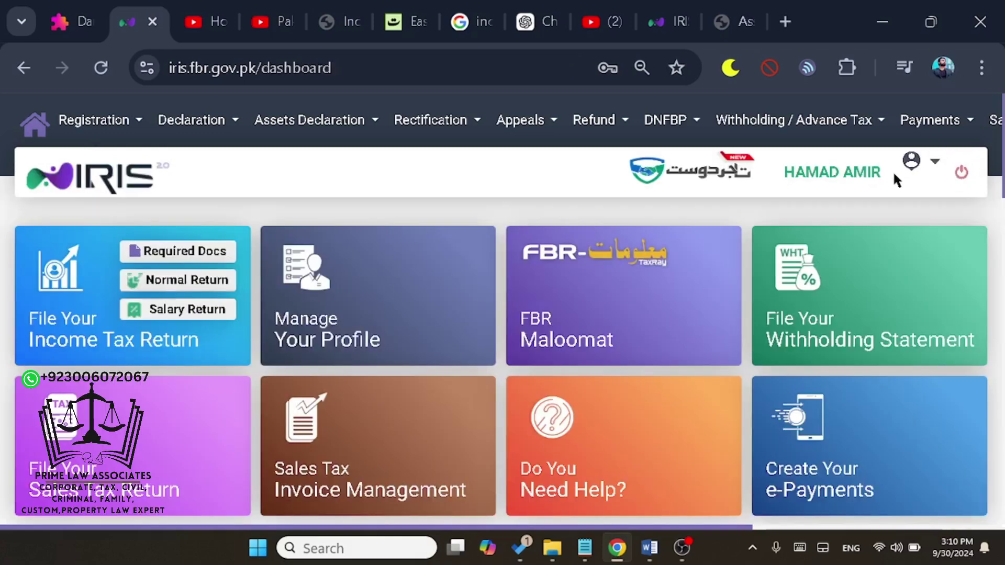
Examine the Returns / Statements (Revised) options available among the declarations
{"action": "left_click", "coordinate": [234, 136]}
{"action": "scroll", "coordinate": [80, 386], "scroll_direction": "down", "scroll_amount": 4}
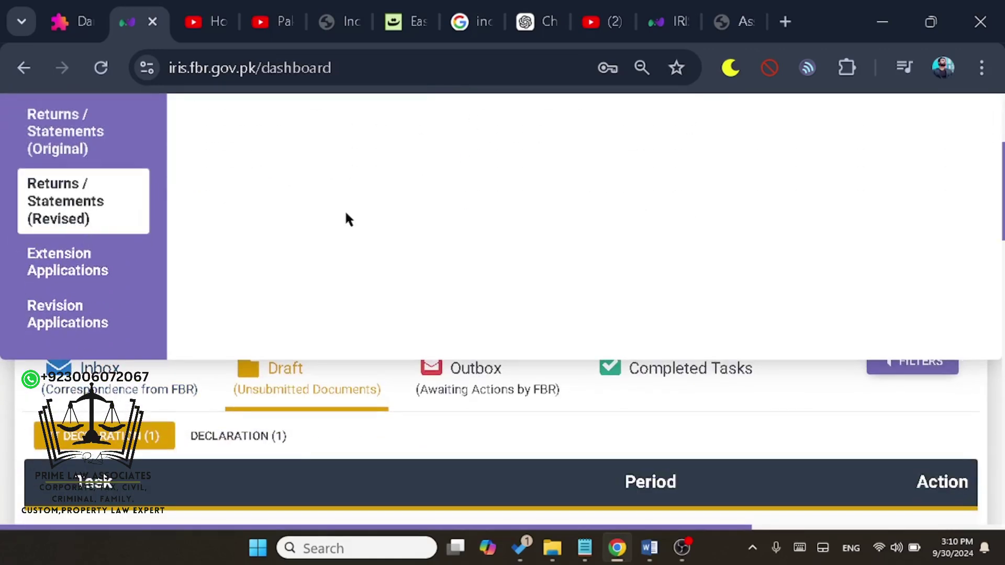
{"action": "scroll", "coordinate": [344, 210], "scroll_direction": "up", "scroll_amount": 4}
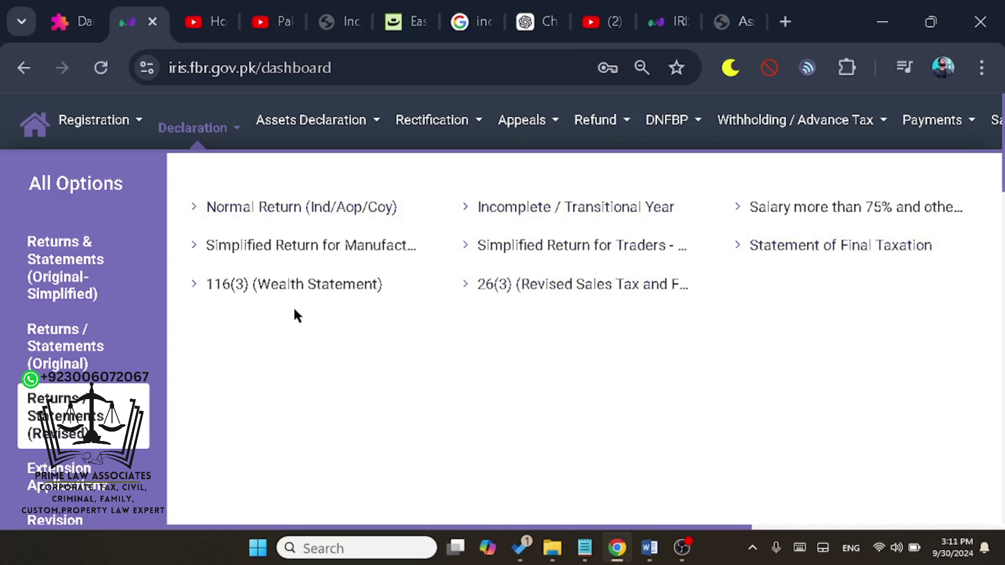
{"action": "scroll", "coordinate": [294, 314], "scroll_direction": "down", "scroll_amount": 1}
{"action": "scroll", "coordinate": [296, 314], "scroll_direction": "down", "scroll_amount": 2}
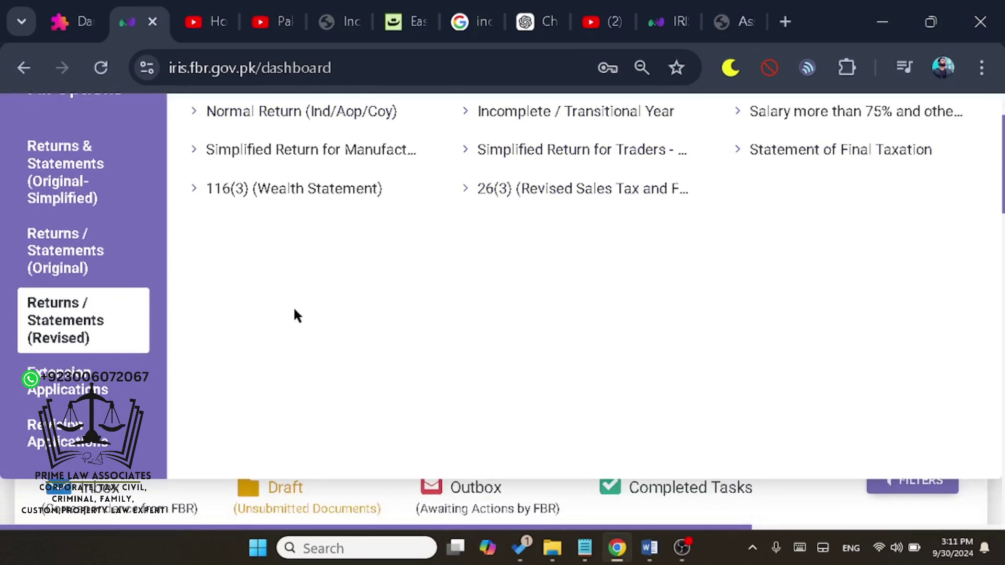